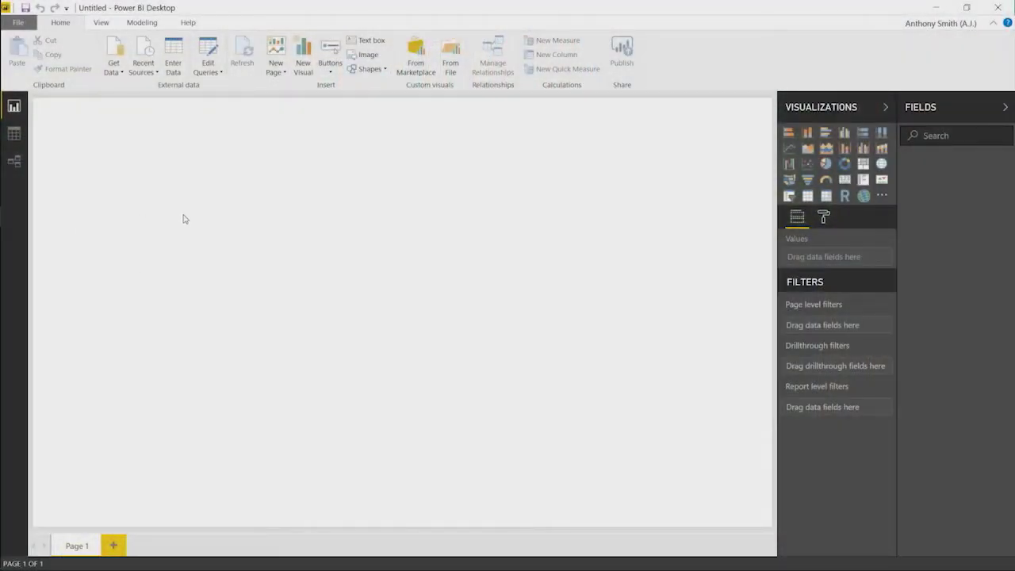
Open the Get Data dropdown to show the most common sources: Excel, SQL Server, Text/CSV, Web
click(113, 77)
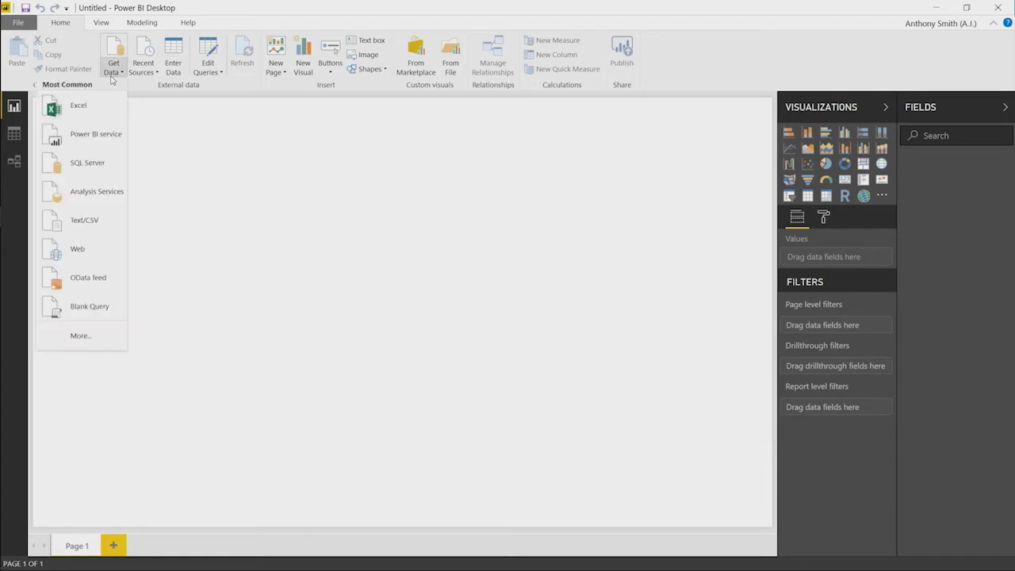
Import secure score data.json through the JSON connector and apply the pending changes
click(111, 340)
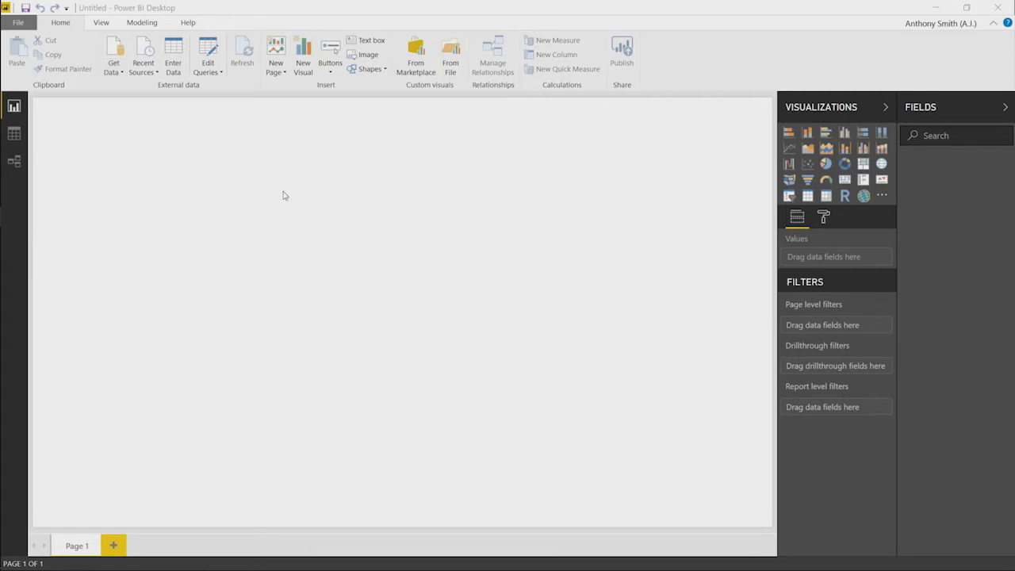
click(493, 204)
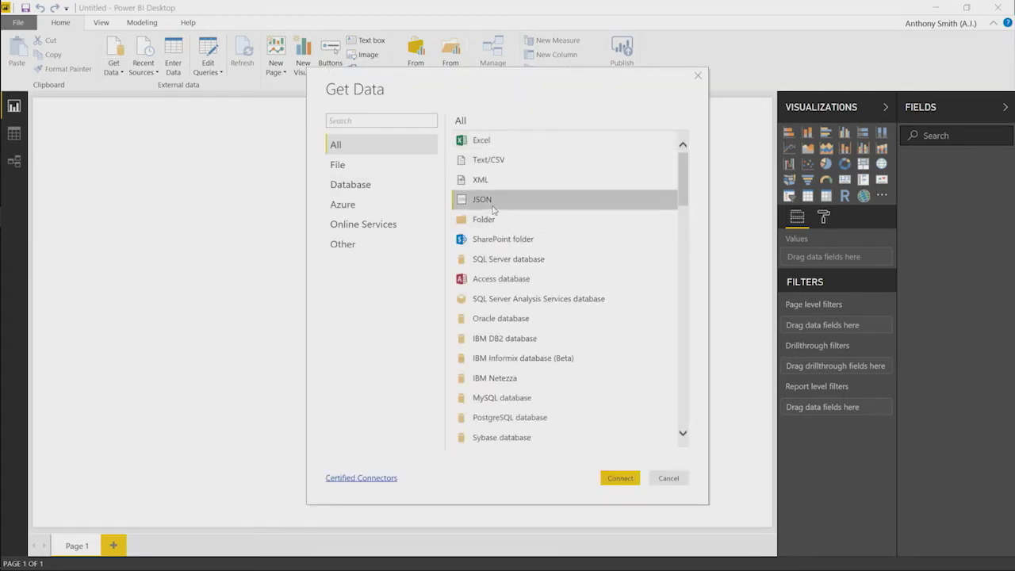
click(621, 479)
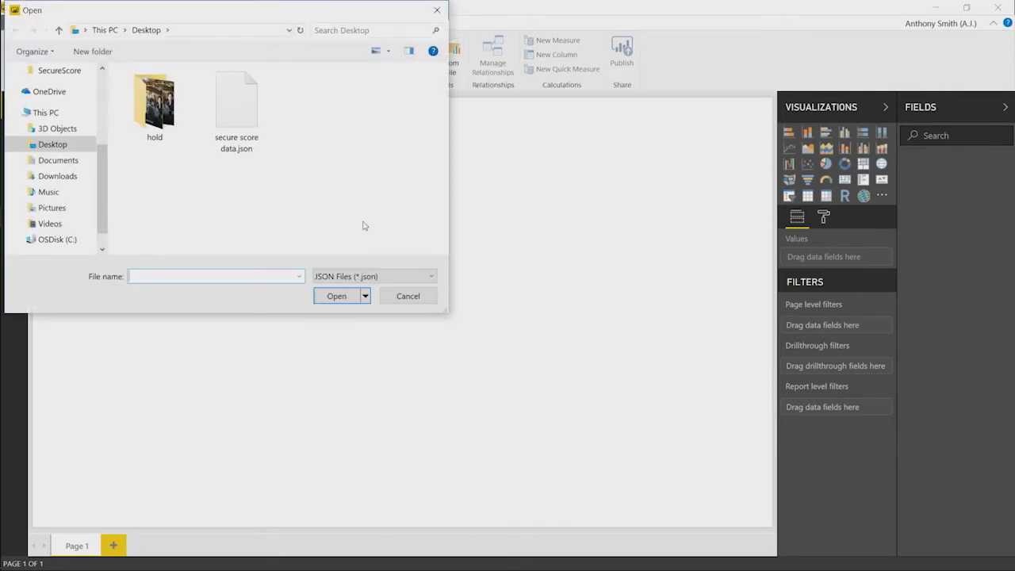
click(244, 151)
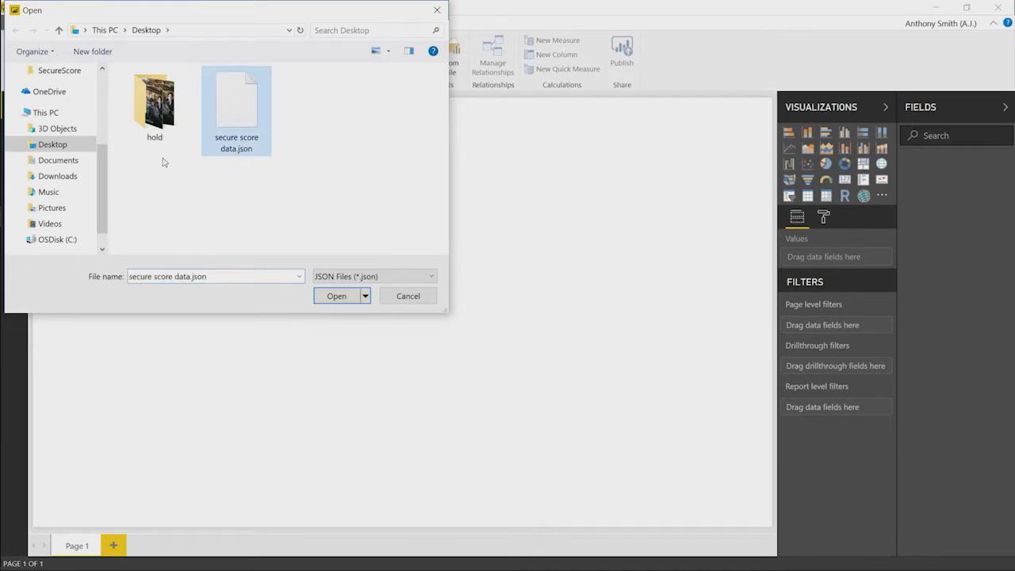
click(345, 296)
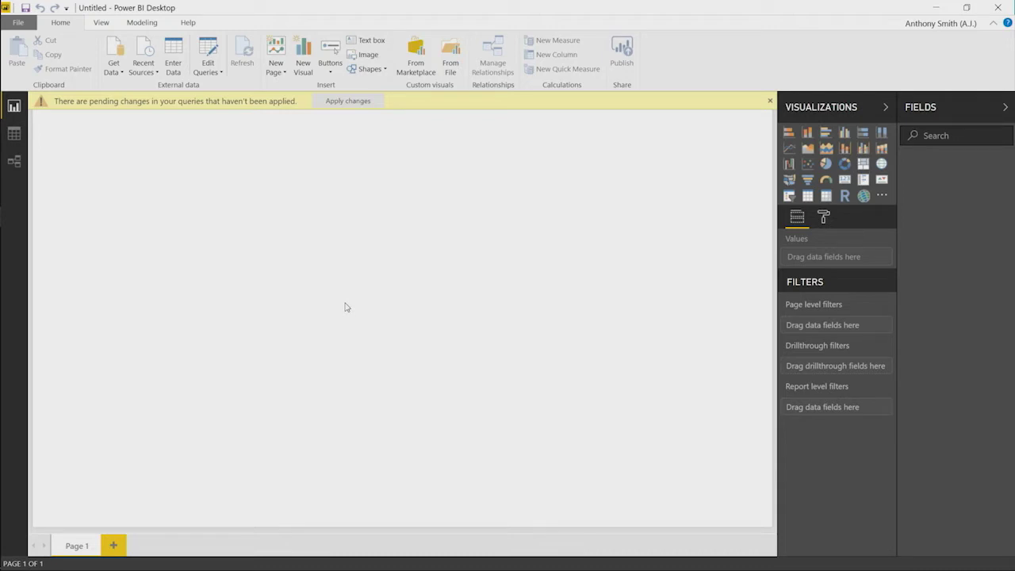
click(342, 106)
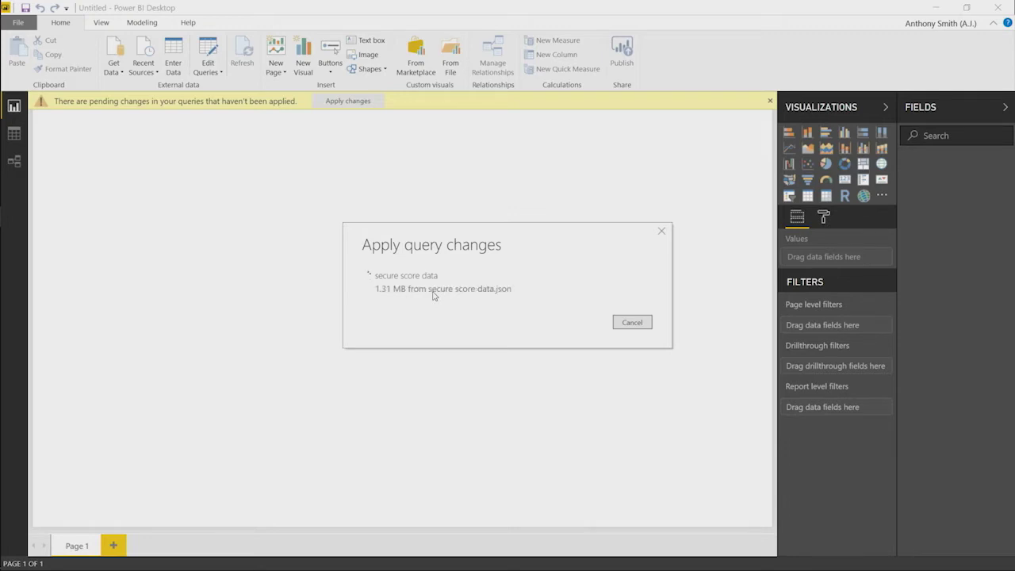
click(212, 71)
In an enlarged Power Query Editor, convert the secure score list into a single-column table
click(182, 82)
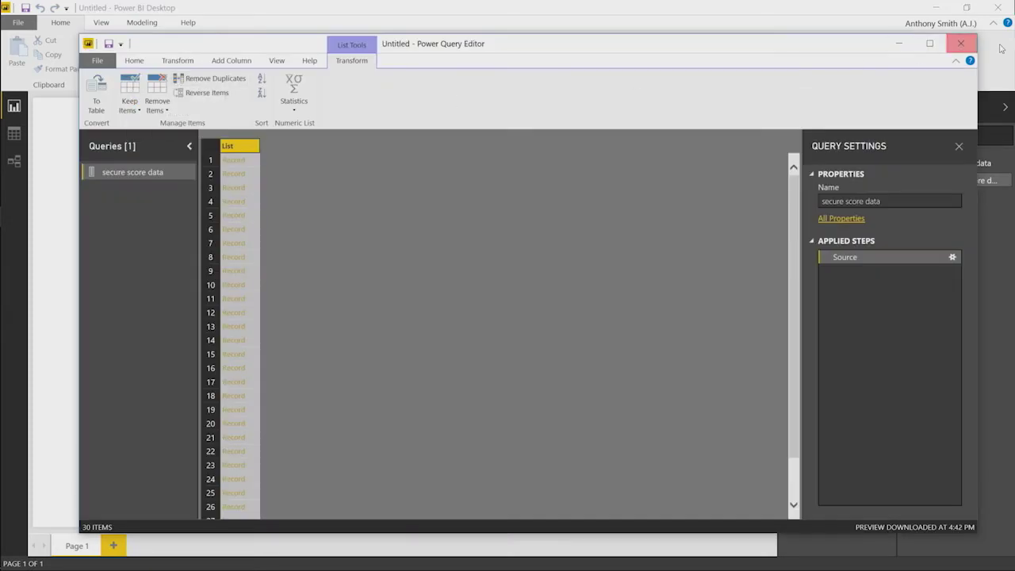
drag(761, 50, 706, 26)
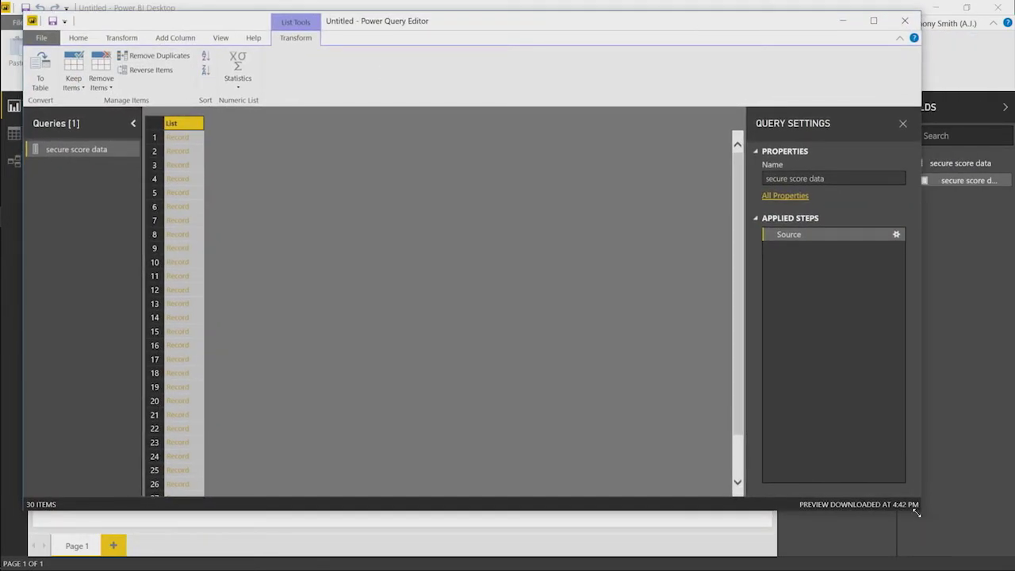
drag(917, 513, 990, 546)
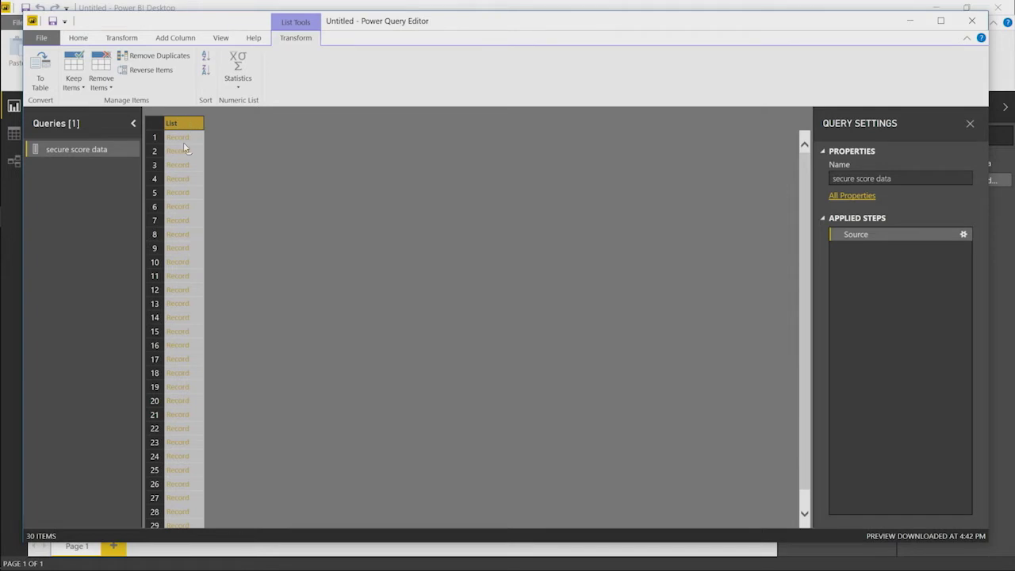
click(40, 86)
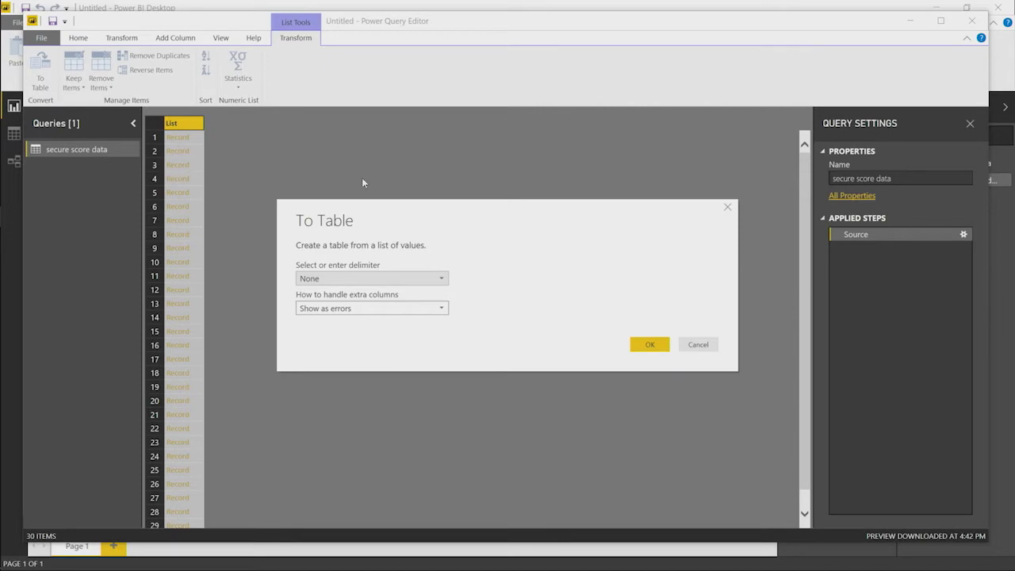
click(649, 345)
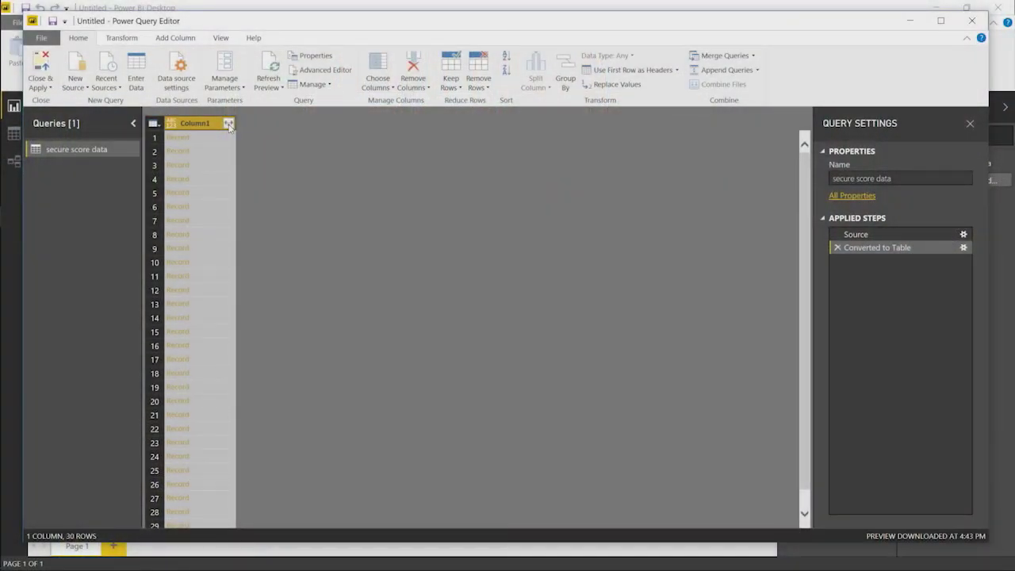
Expand Column1 into all 17 record fields, including createdDate, licensedUserCount, secureScore and accountScore
click(229, 124)
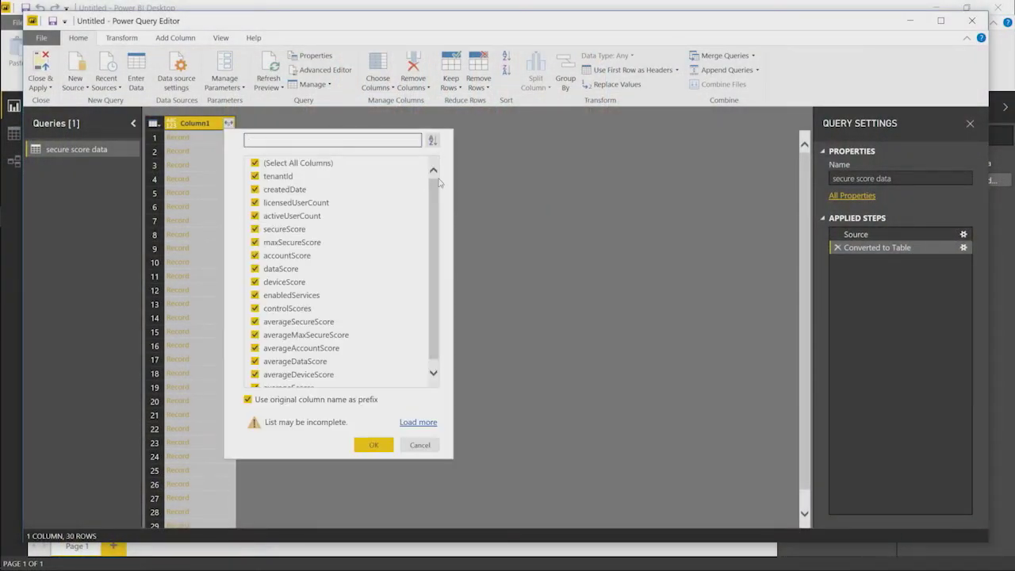
mouse_move(434, 186)
mouse_down()
mouse_move(413, 229)
mouse_move(435, 187)
mouse_up()
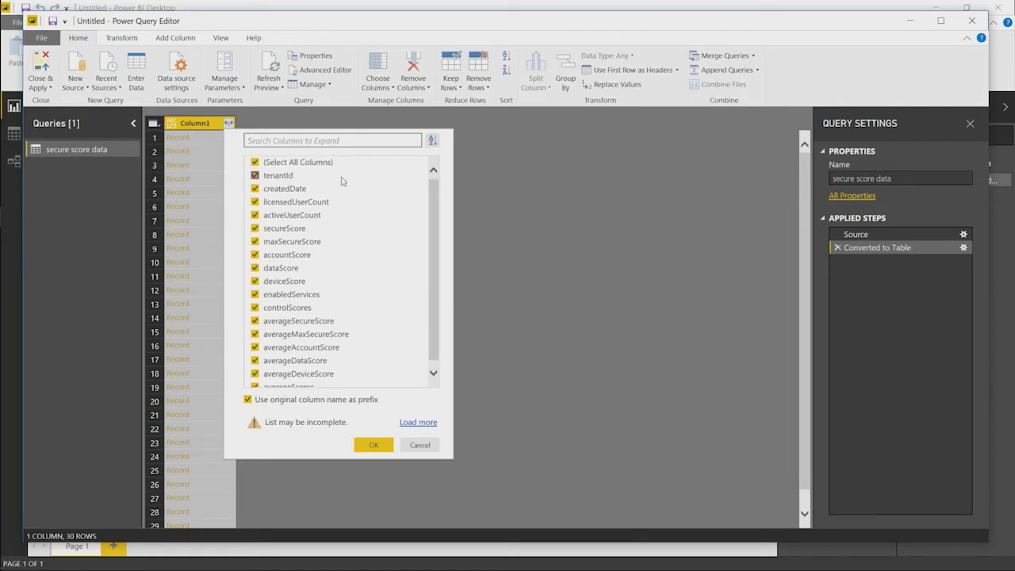
drag(436, 227, 427, 286)
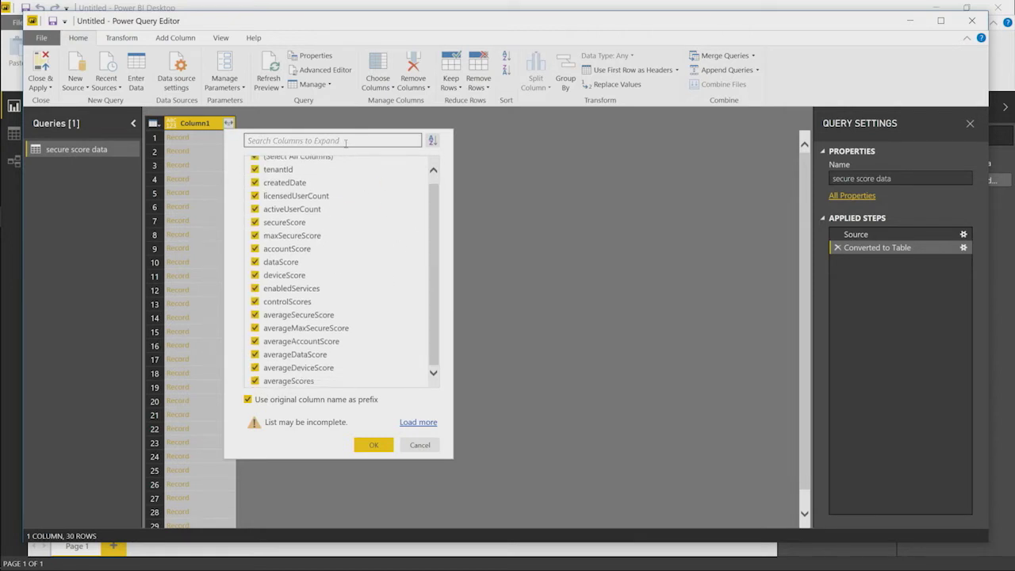
click(377, 448)
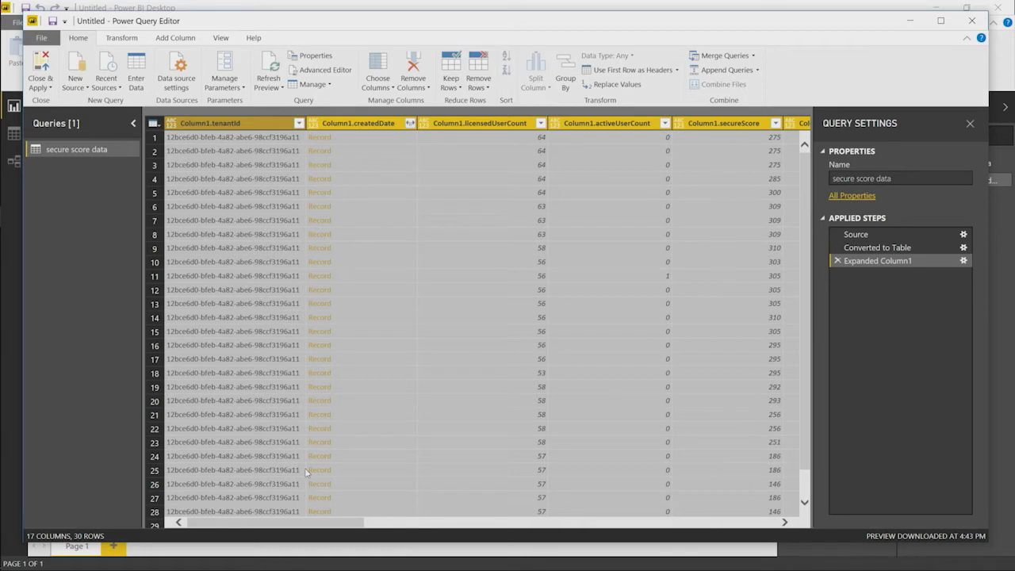
drag(305, 527, 262, 525)
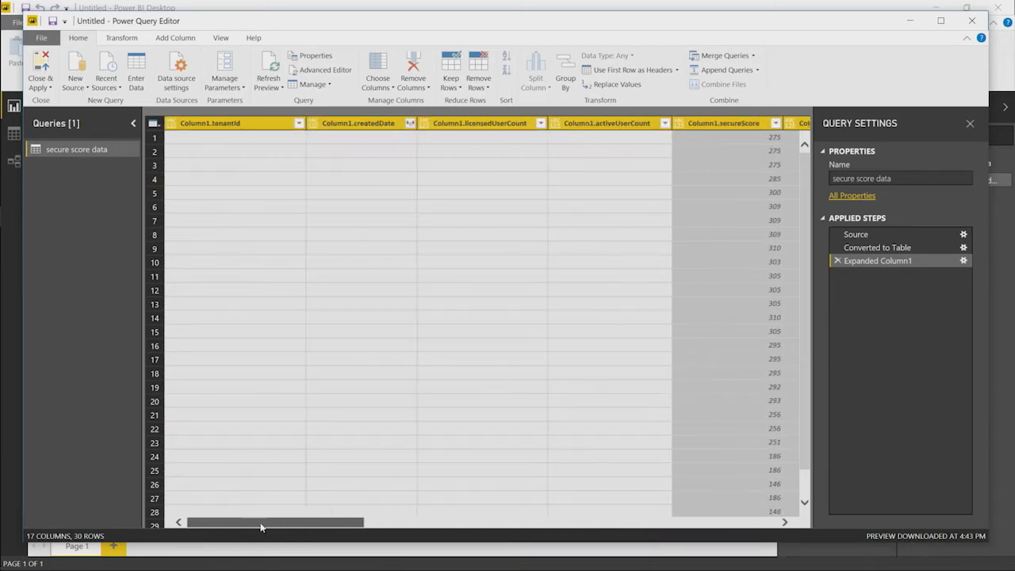
Split createdDate into Year, Month and Day, then merge them with a comma separator
click(371, 124)
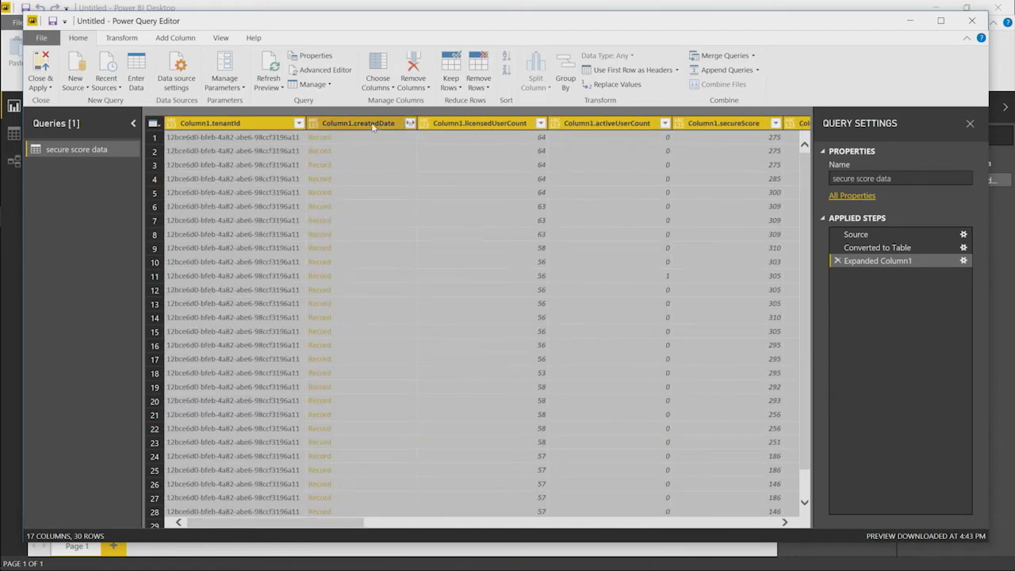
click(410, 123)
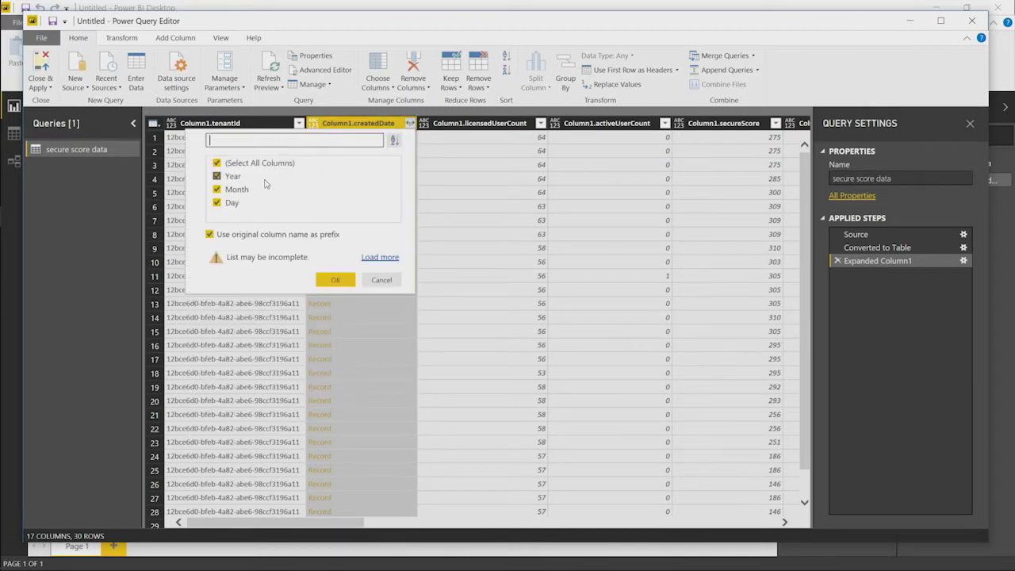
click(329, 280)
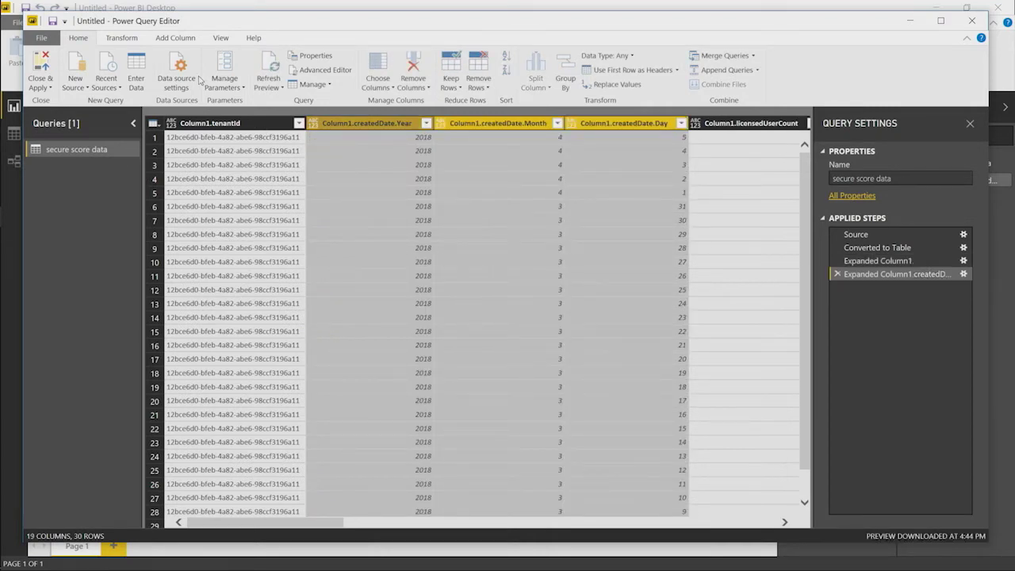
click(127, 39)
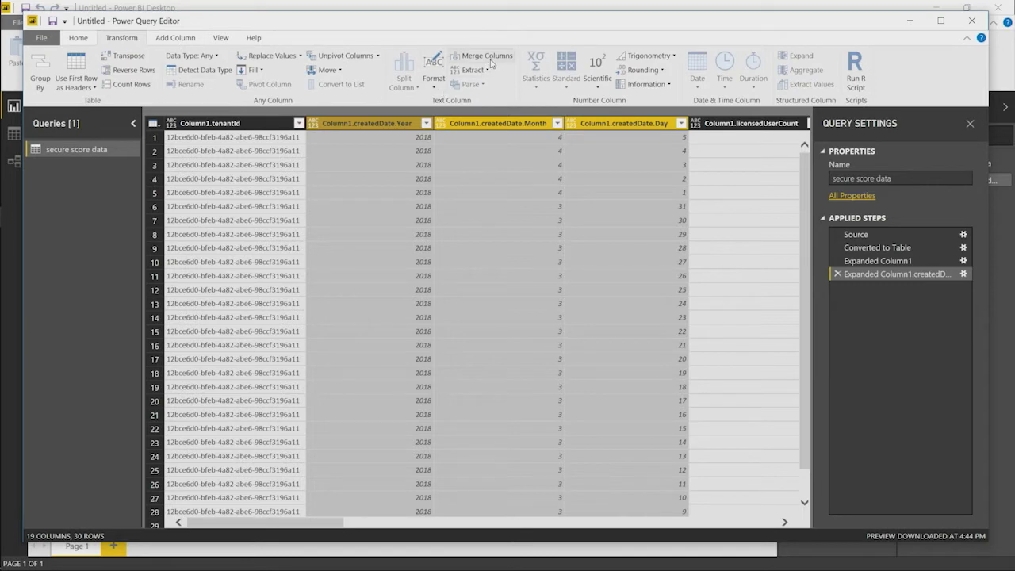
click(491, 64)
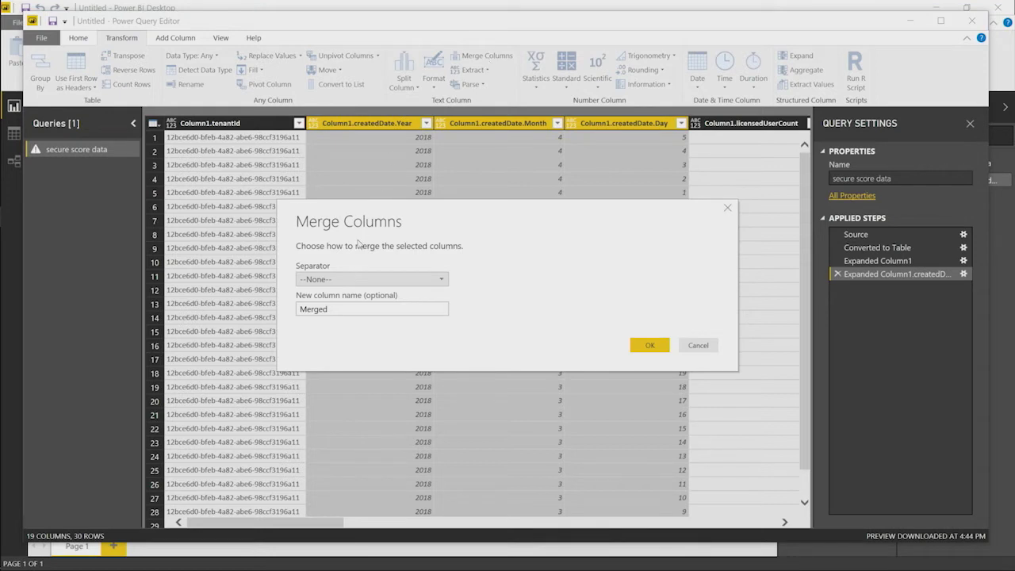
click(343, 282)
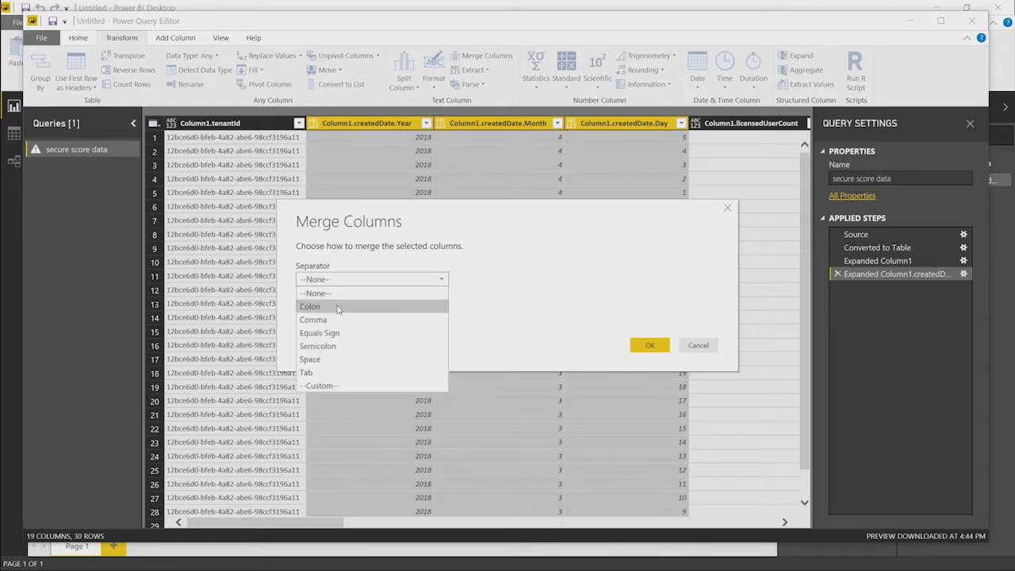
click(332, 320)
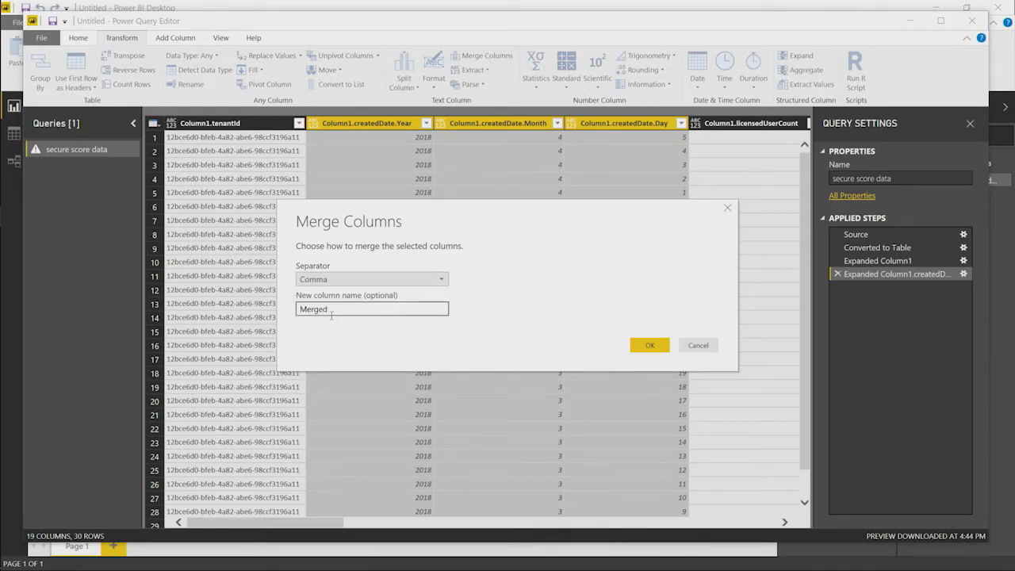
click(649, 347)
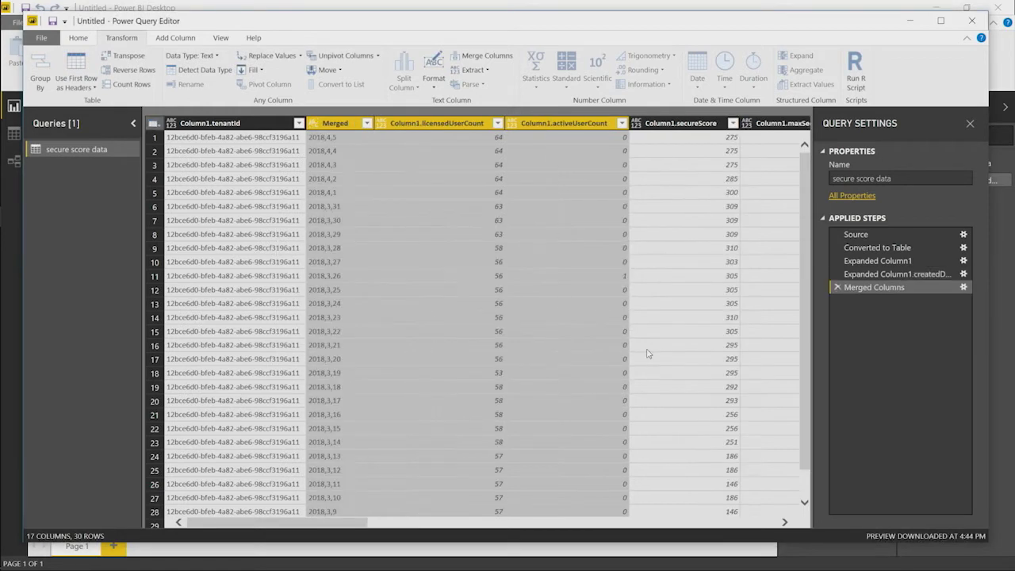
Change the Merged column to Date type and rename it Date
click(338, 125)
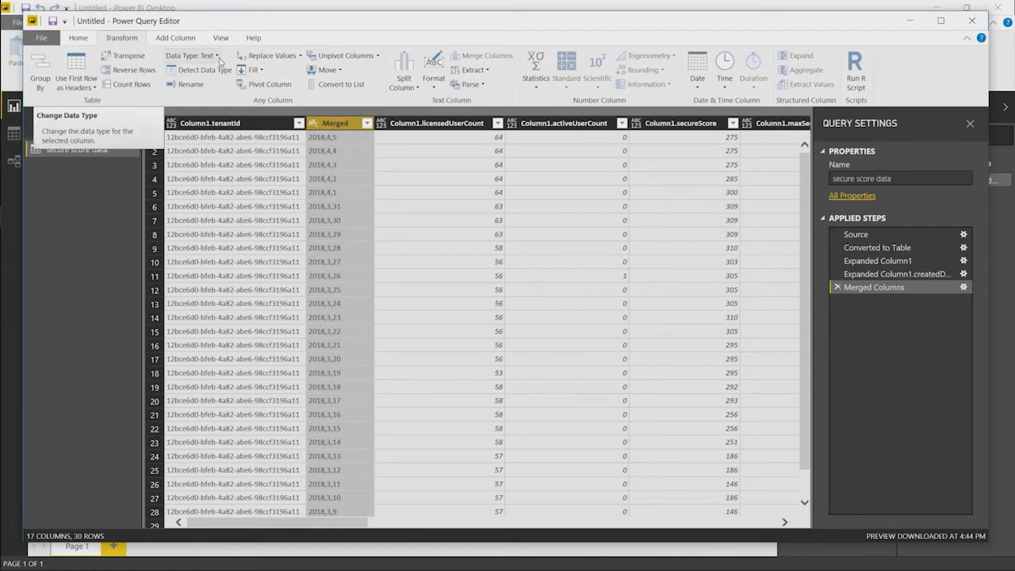
click(216, 56)
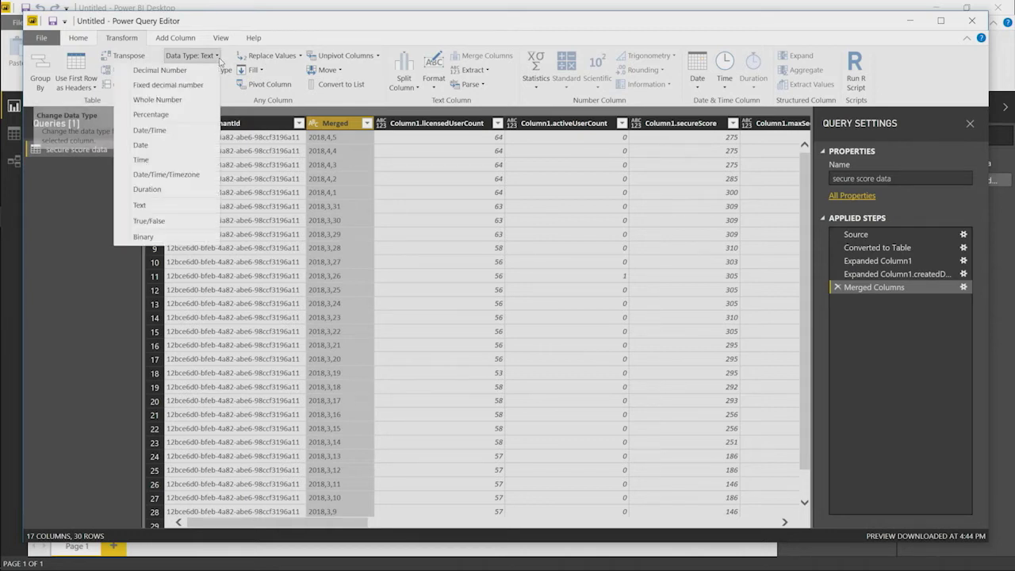
click(167, 148)
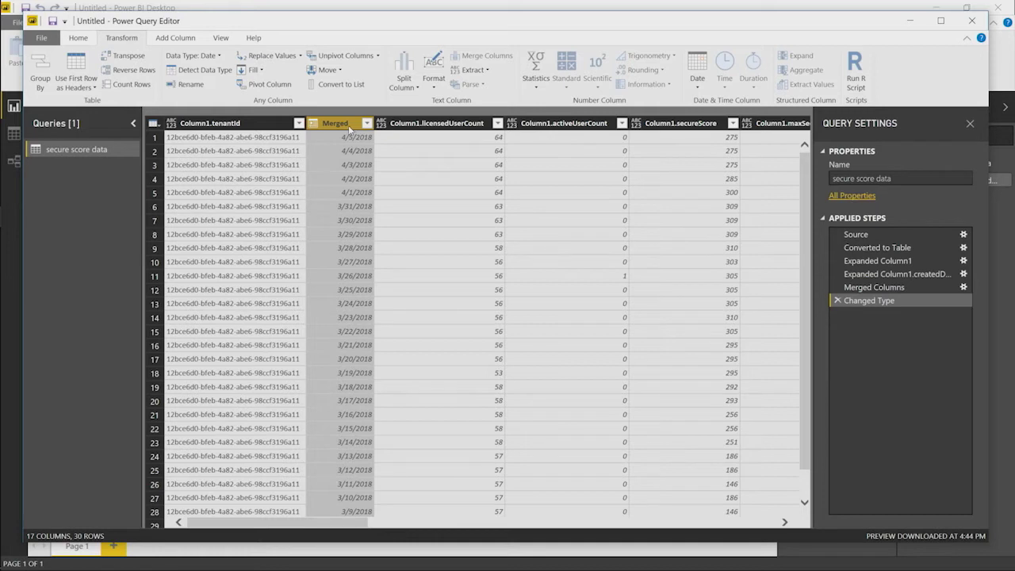
double_click(350, 126)
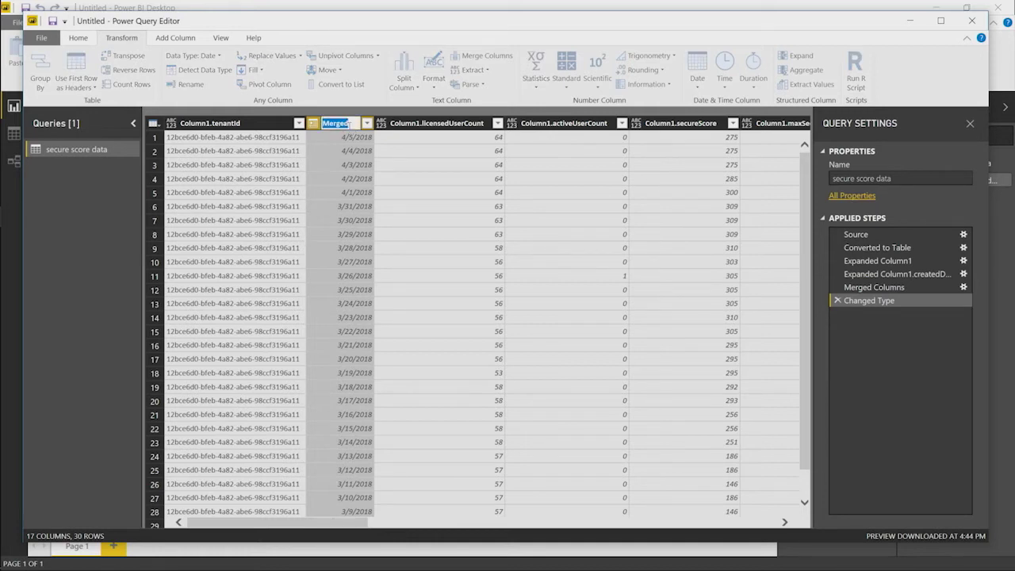
text(Date)
key(Return)
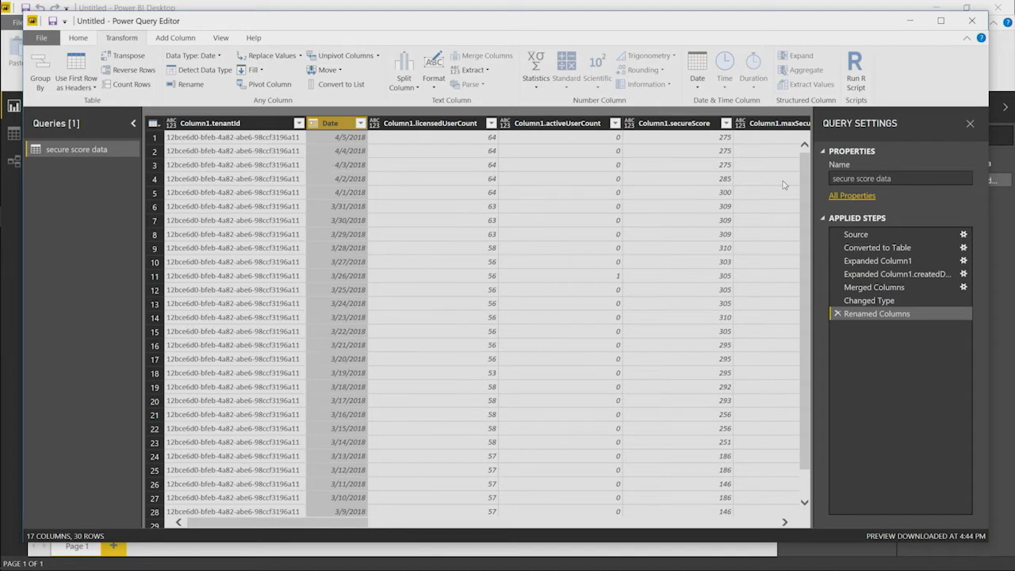
Expand Column1.controlScores to new rows, giving referenceId and score columns
drag(290, 524, 514, 539)
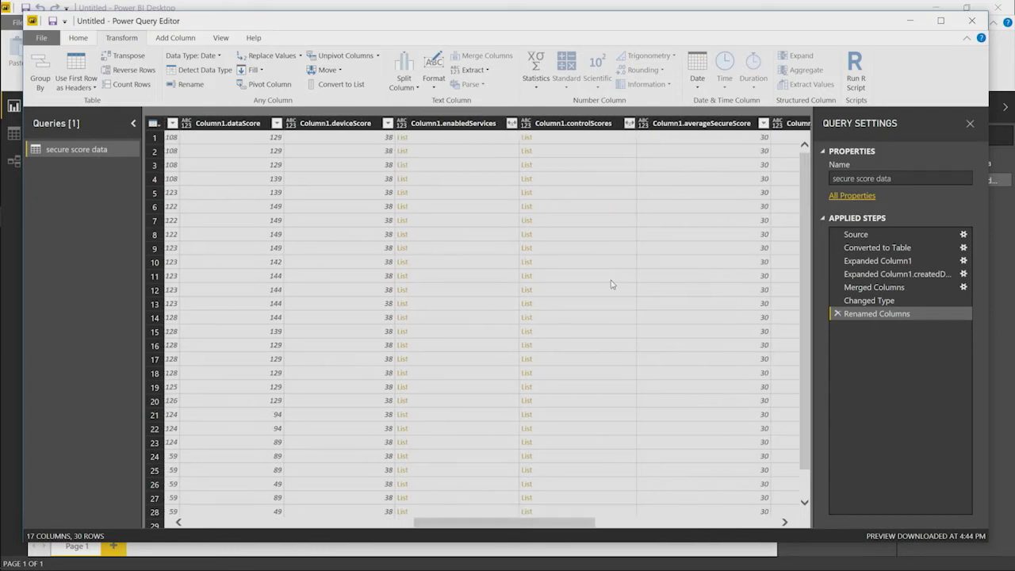
click(566, 124)
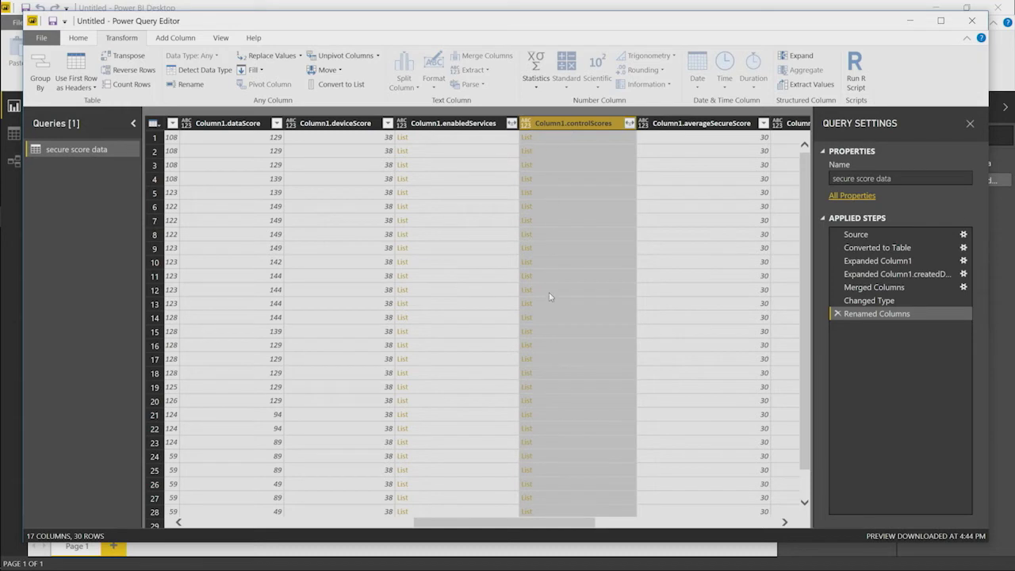
click(528, 139)
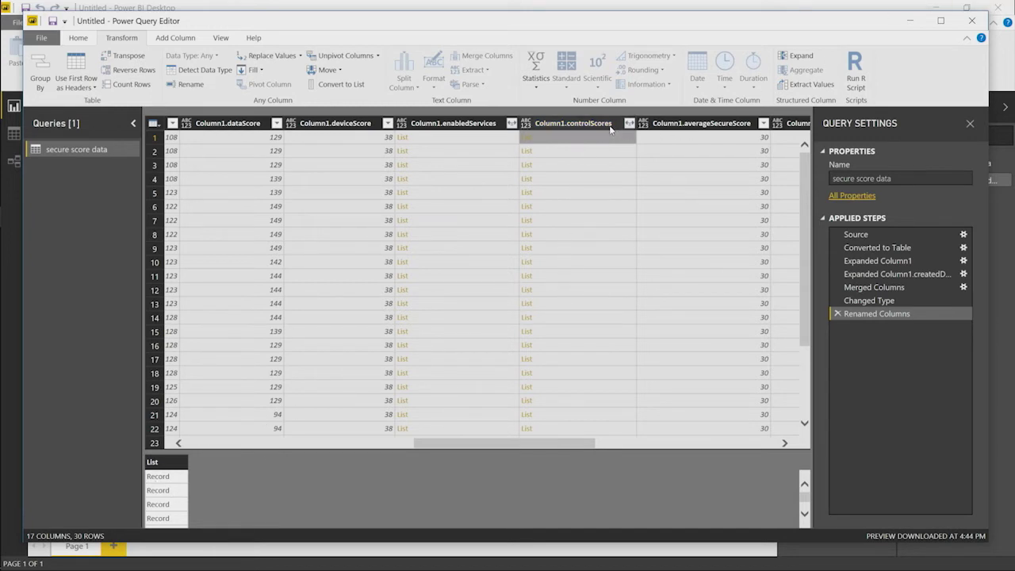
click(573, 123)
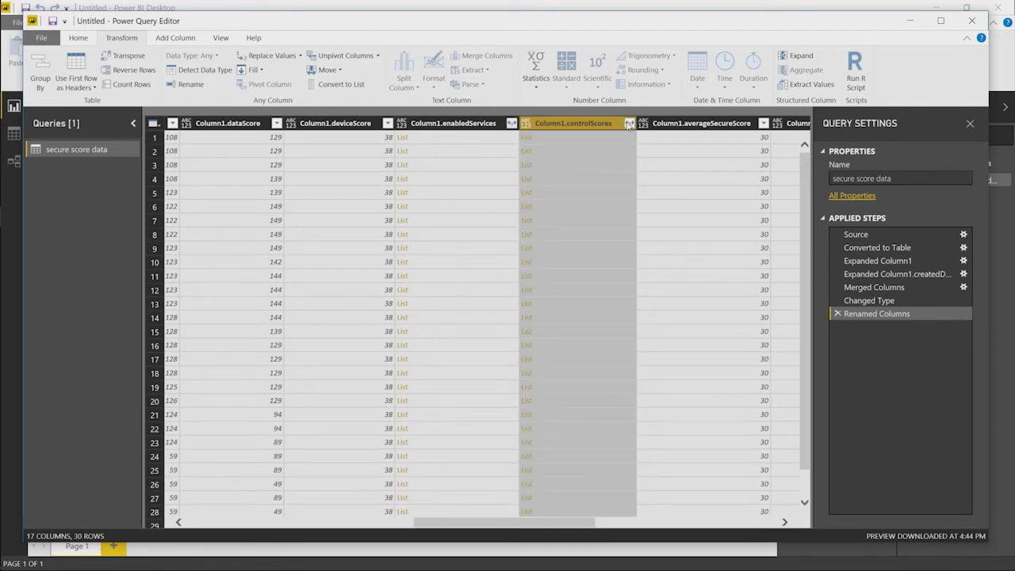
click(629, 124)
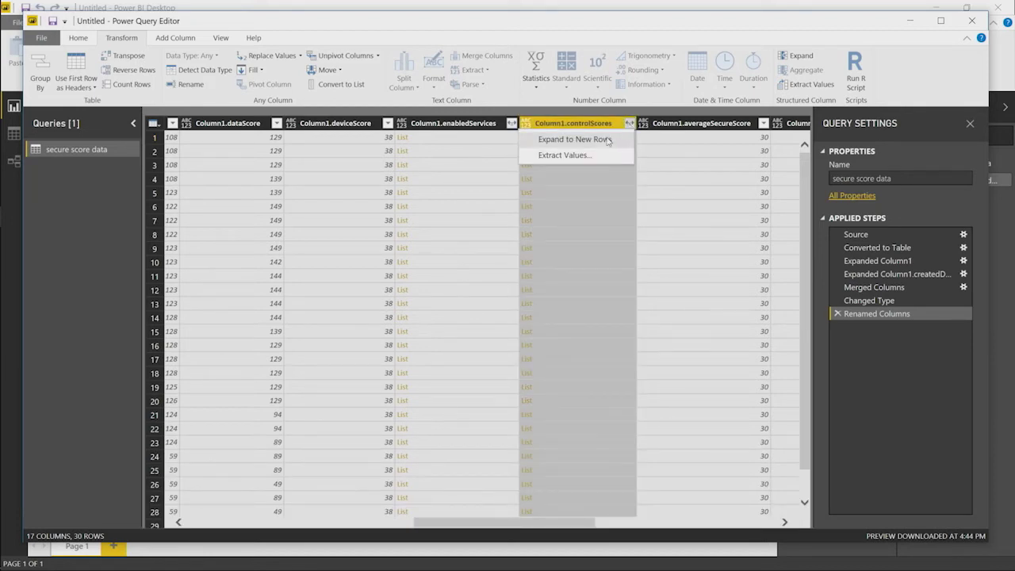
click(608, 139)
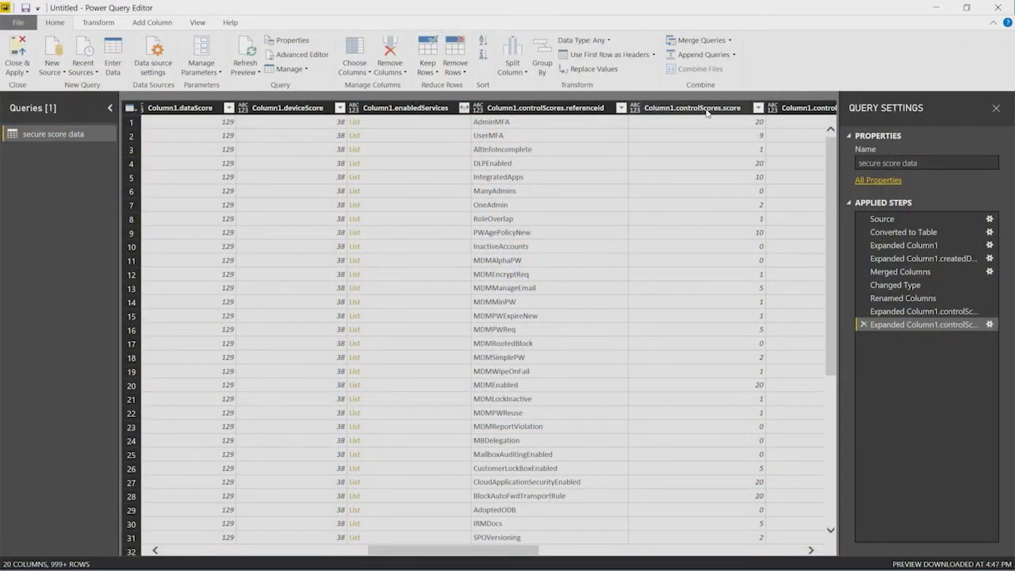
click(707, 113)
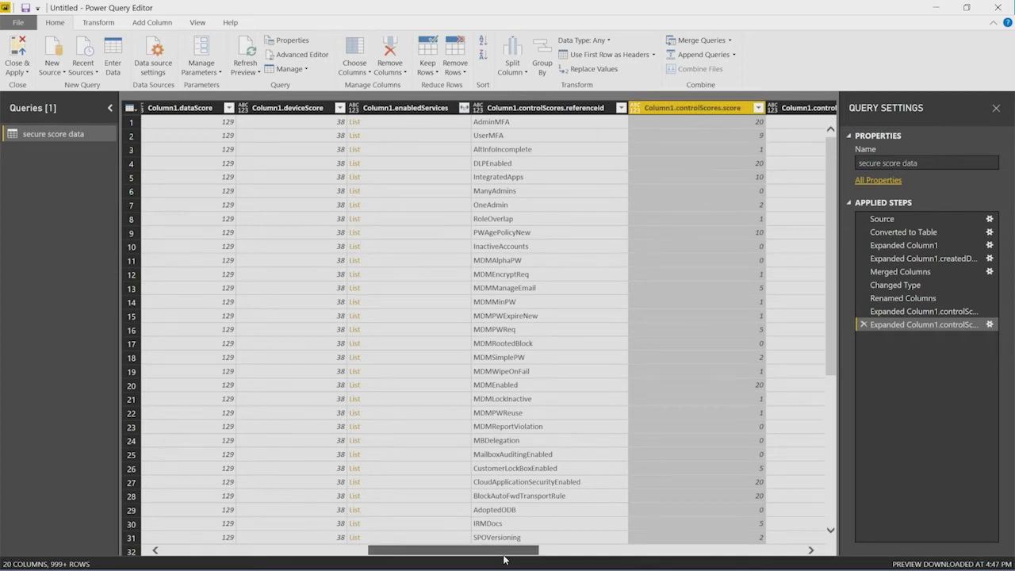
drag(504, 560, 487, 558)
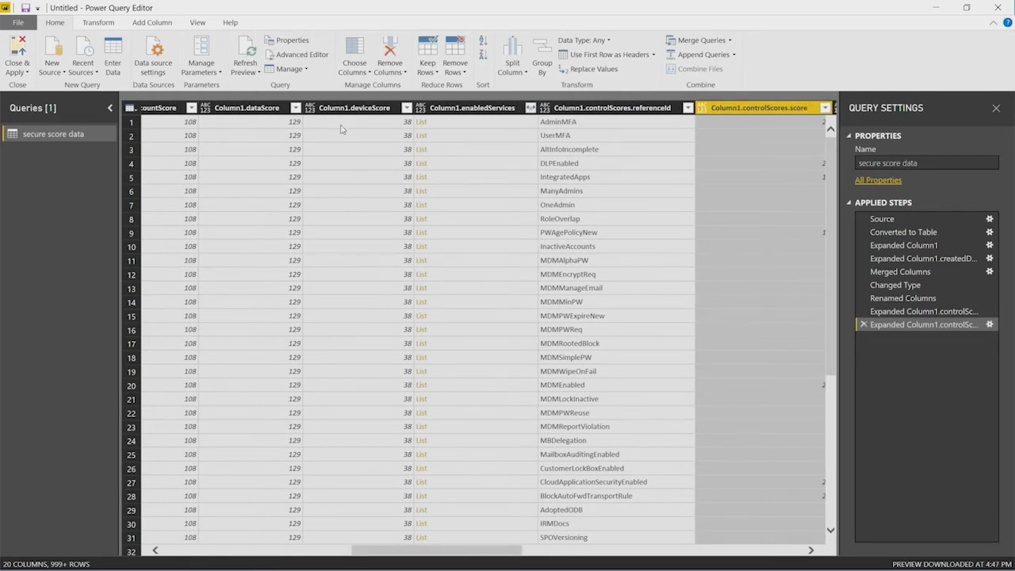
Set the score, deviceScore, dataScore, accountScore and secureScore columns to Decimal Number
ctrl+click(364, 113)
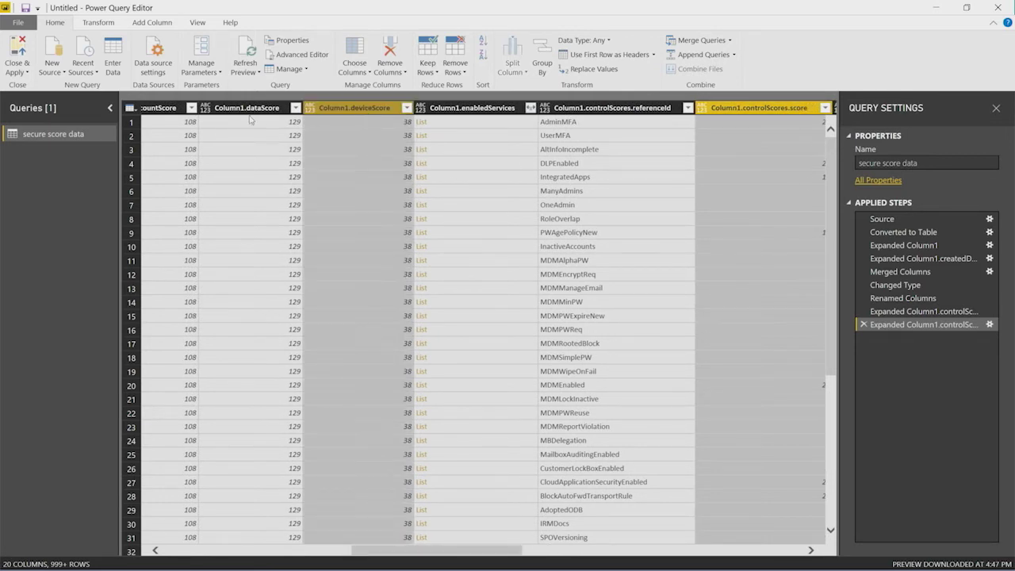
ctrl+click(248, 109)
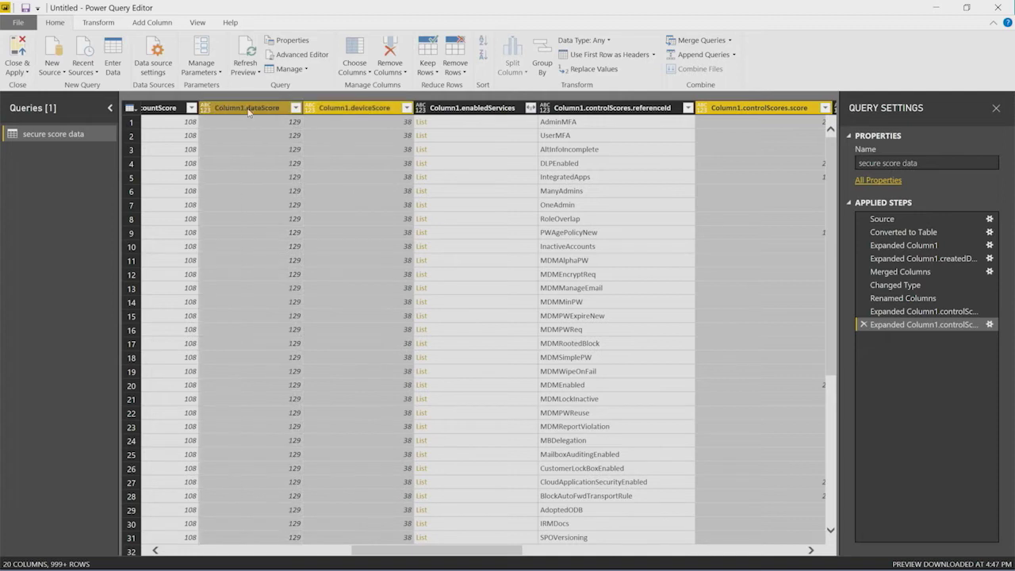
ctrl+click(166, 110)
drag(444, 553, 398, 551)
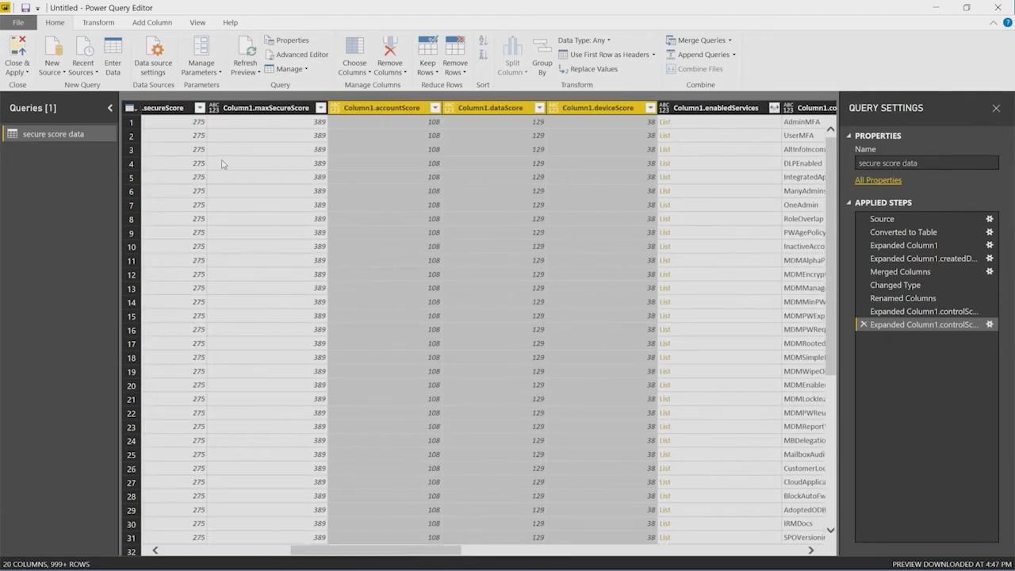
ctrl+click(170, 111)
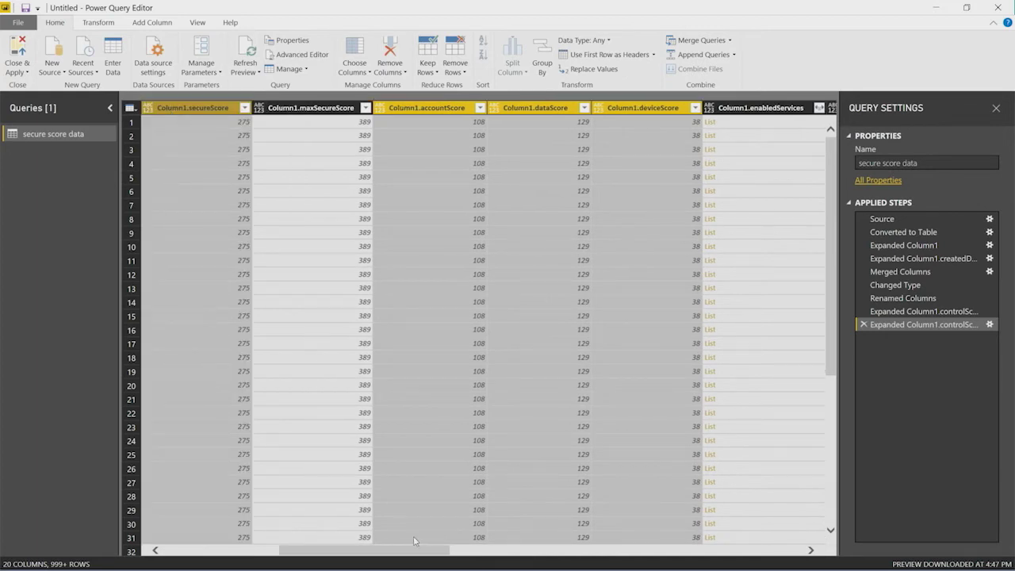
drag(408, 554, 351, 551)
click(99, 22)
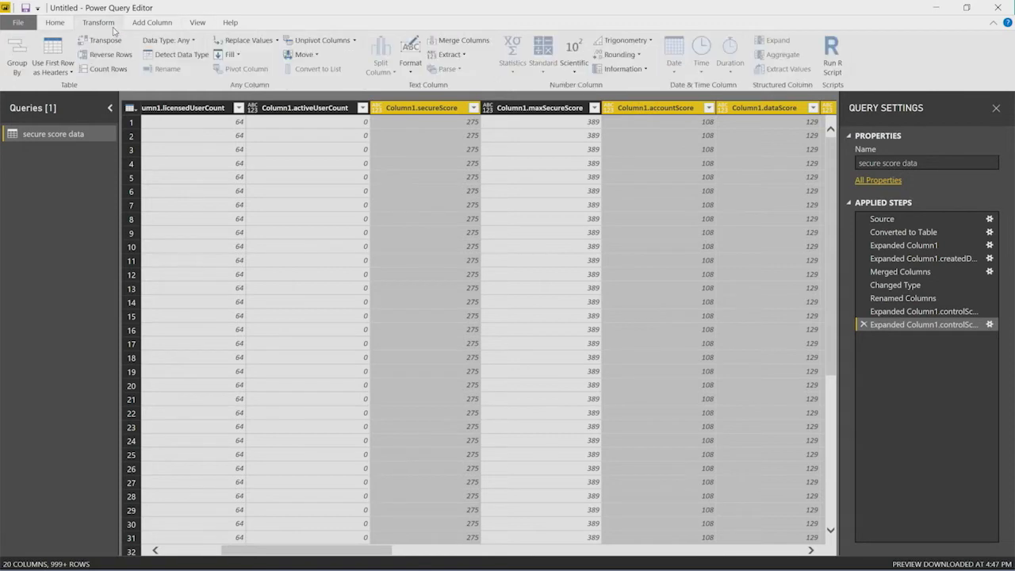
click(178, 44)
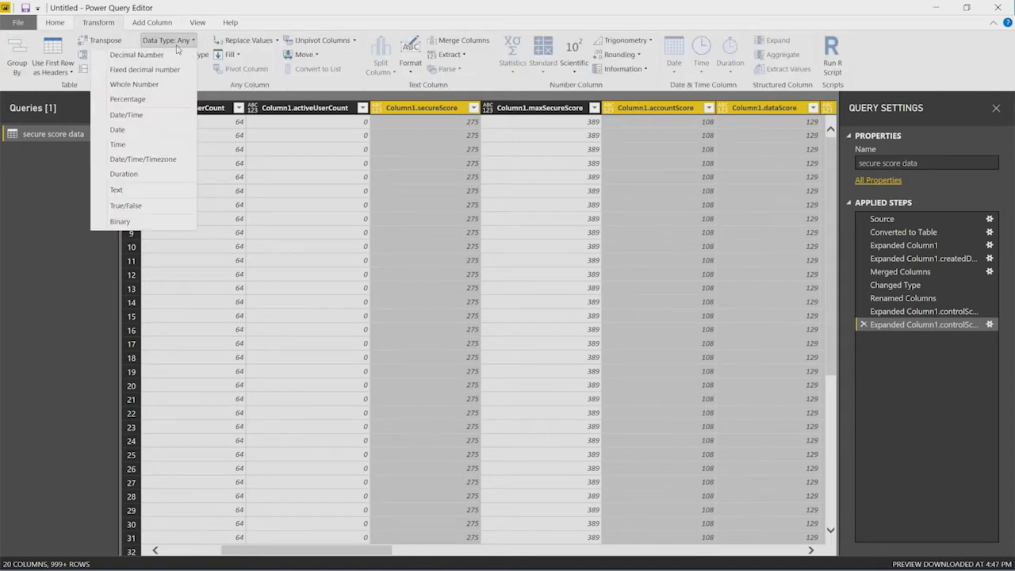
click(163, 58)
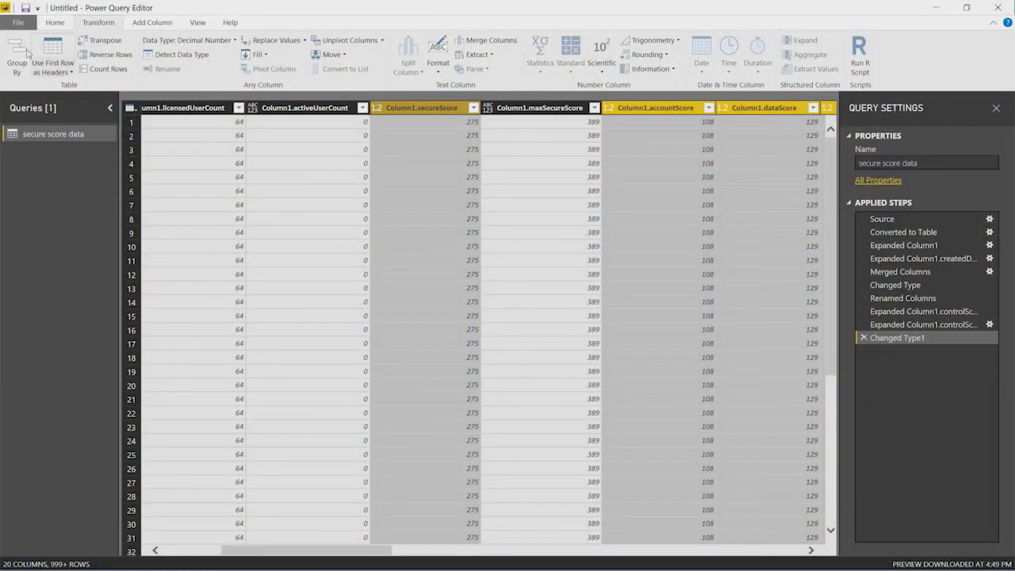
click(55, 22)
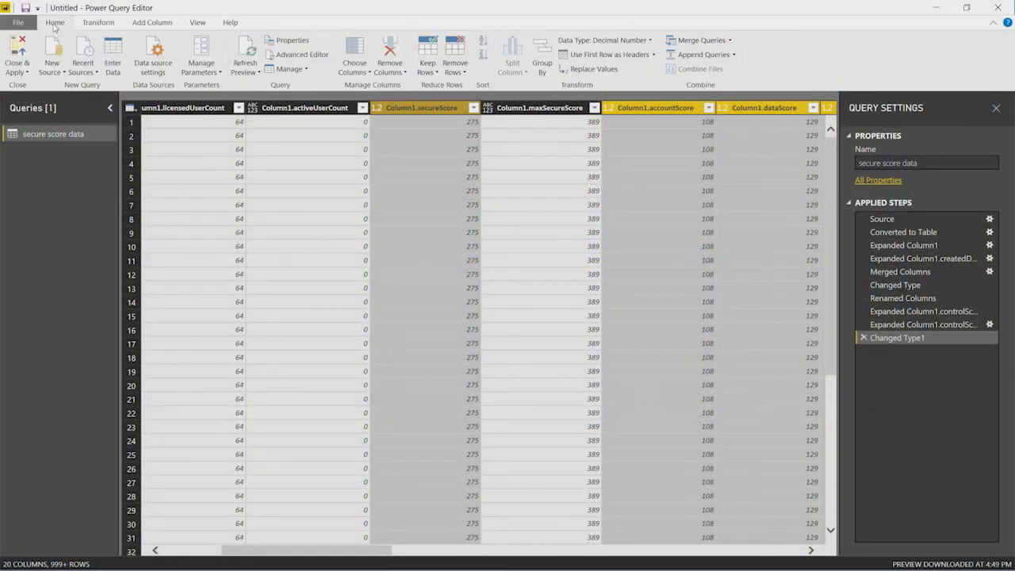
Close & Apply the query, widen the Visualizations and Fields panes, and add a line chart
click(26, 56)
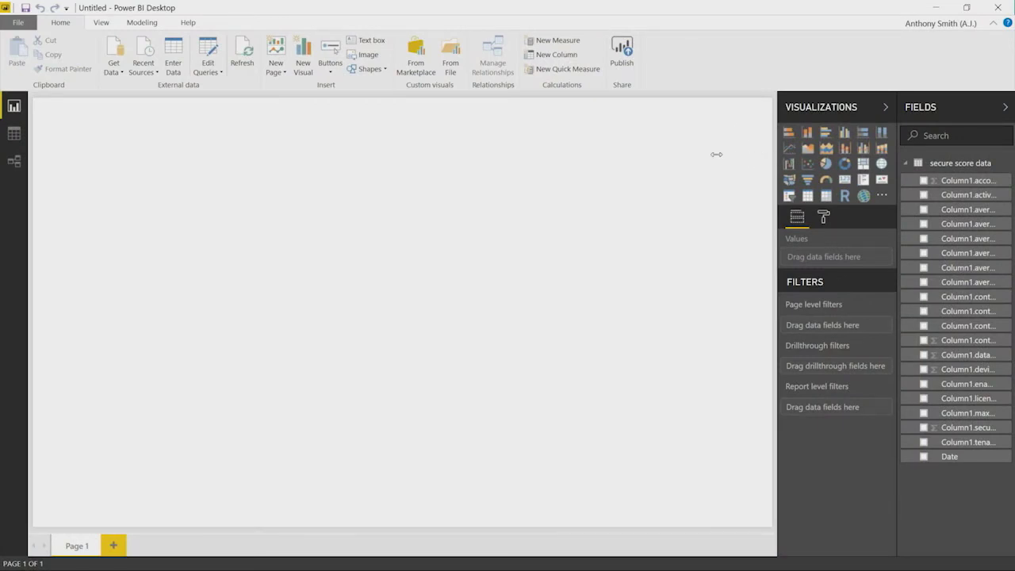
drag(717, 154, 695, 156)
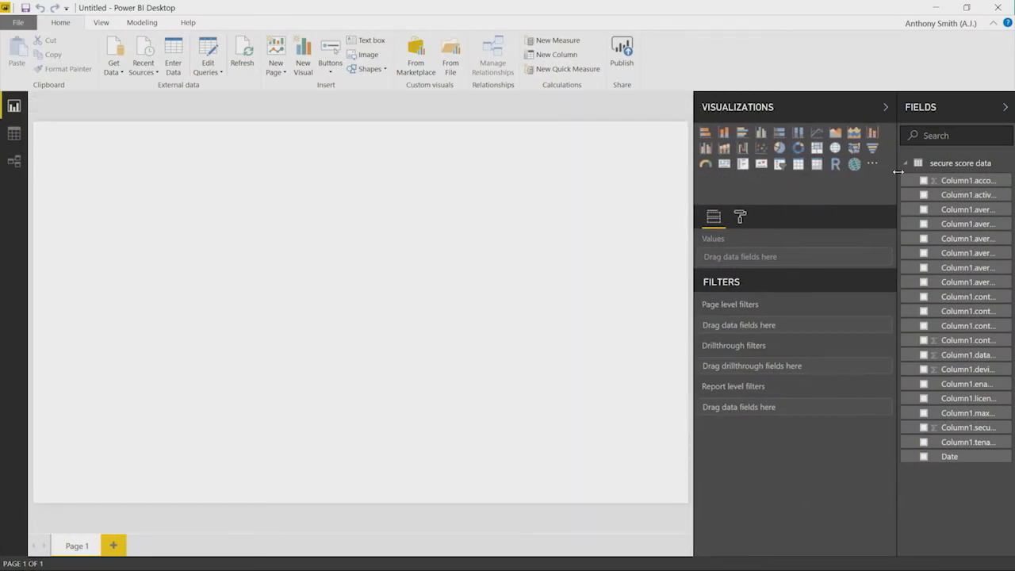
drag(899, 171, 857, 173)
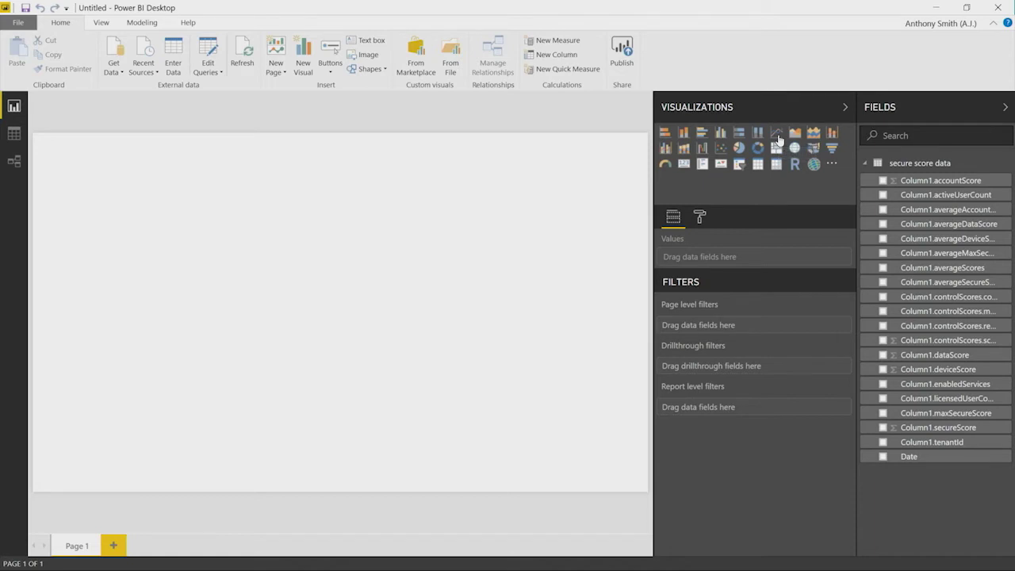
click(776, 133)
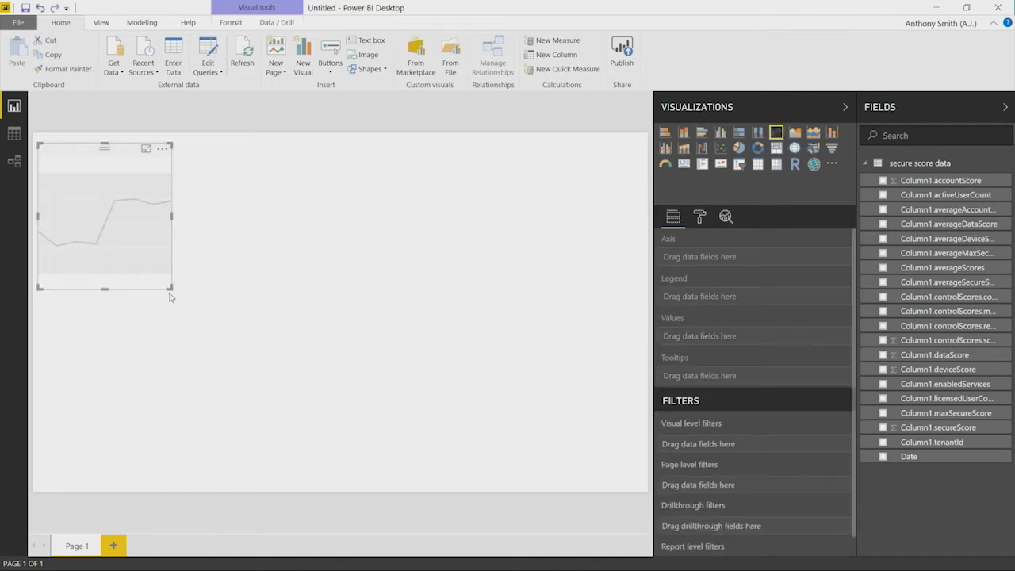
Enlarge the line chart and plot Column1.secureScore against plain Date instead of Date Hierarchy
drag(170, 289, 601, 455)
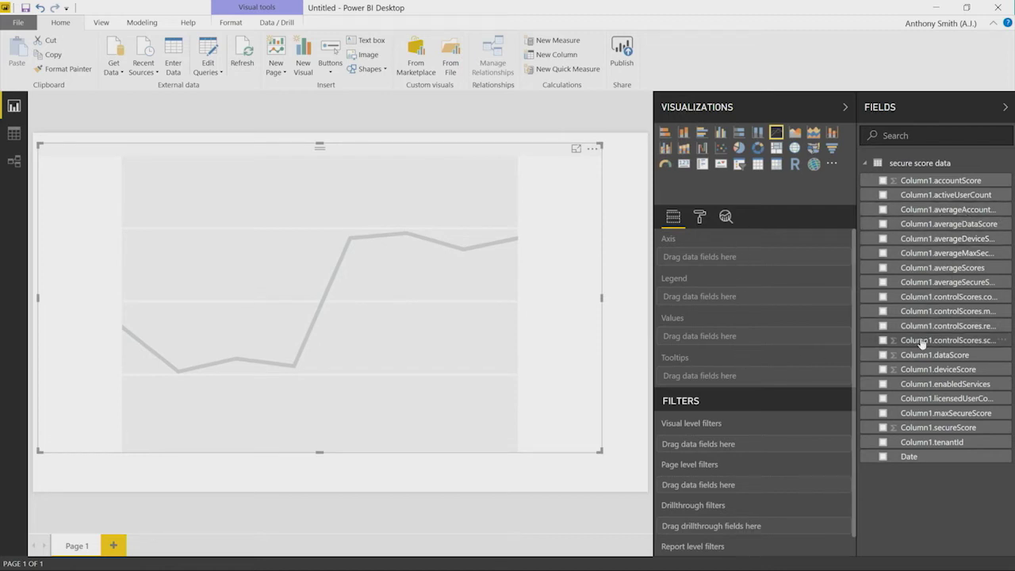
drag(922, 343, 469, 338)
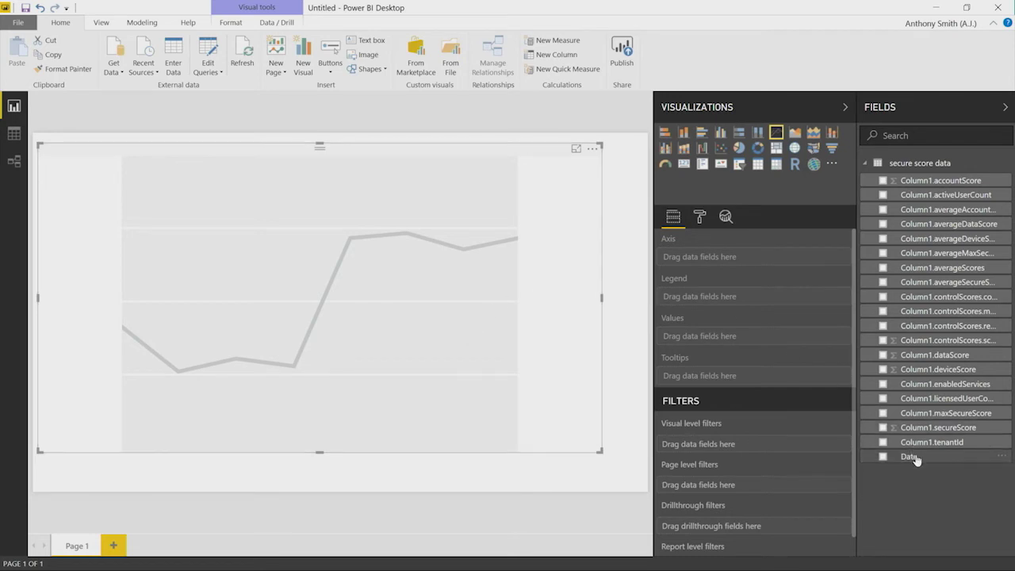
drag(916, 460, 739, 257)
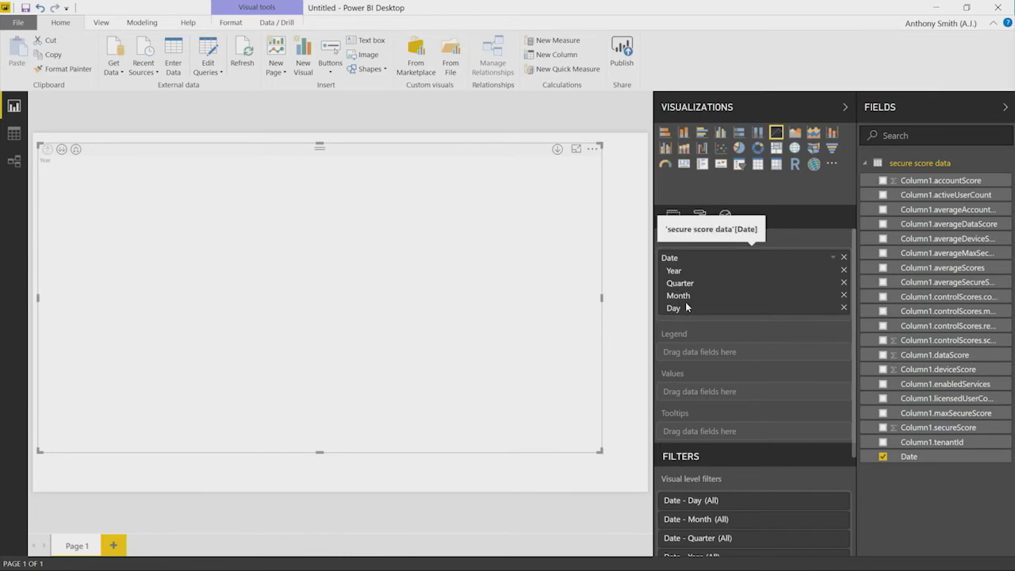
click(837, 260)
click(860, 320)
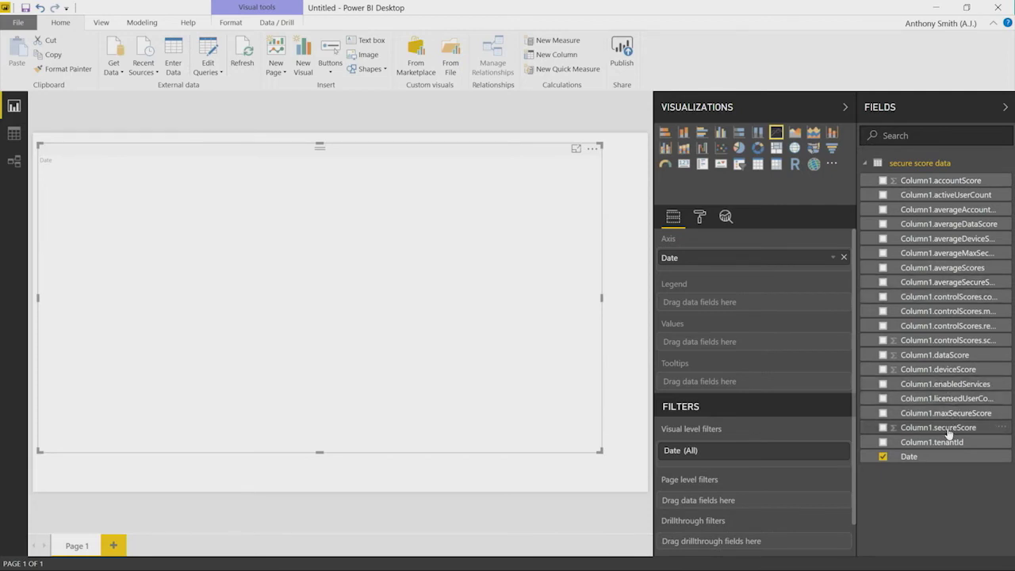
mouse_move(950, 434)
mouse_down()
mouse_move(794, 396)
mouse_move(758, 363)
mouse_move(766, 347)
mouse_up()
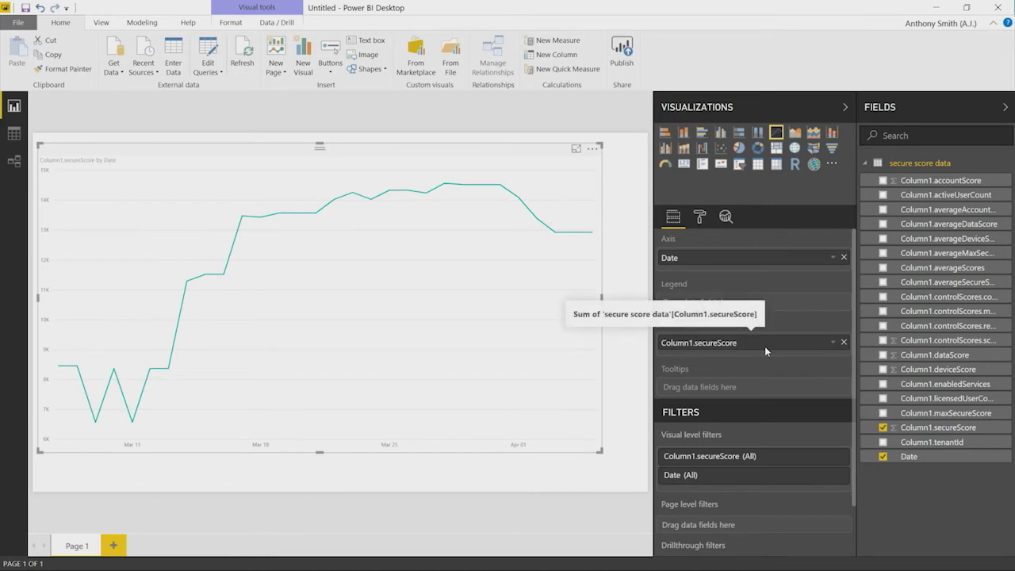
Change secureScore's aggregation to Minimum and add Column1.accountScore as a second line
click(832, 344)
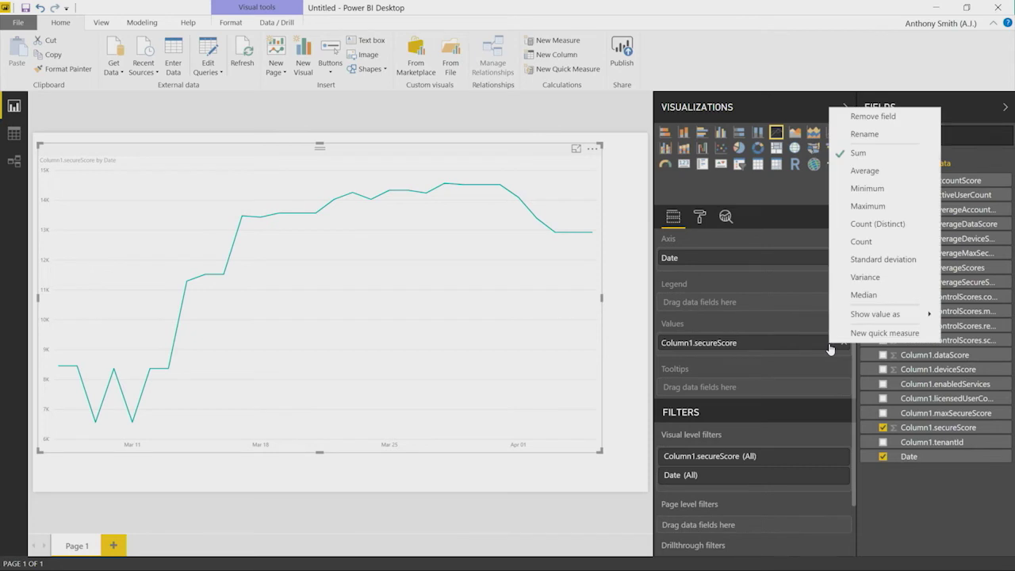
click(867, 189)
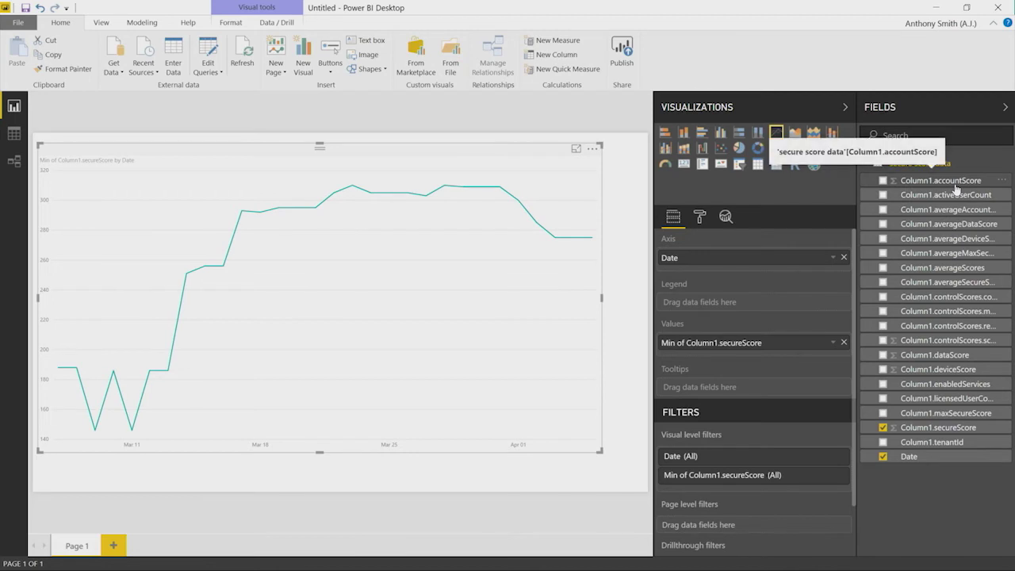
drag(956, 188, 759, 349)
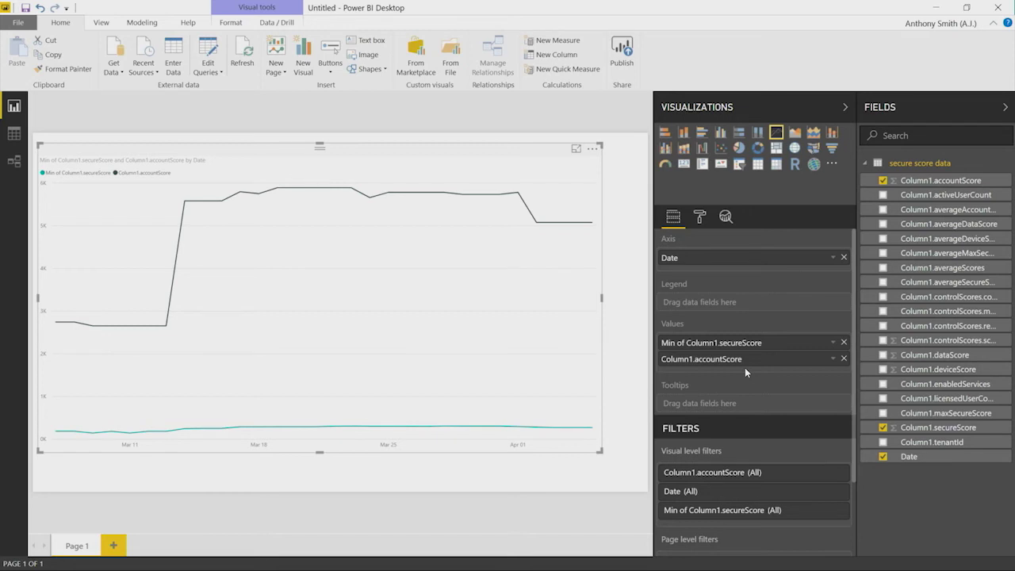
Set Column1.accountScore in Values to Minimum so it plots beside the minimum secure score
click(833, 361)
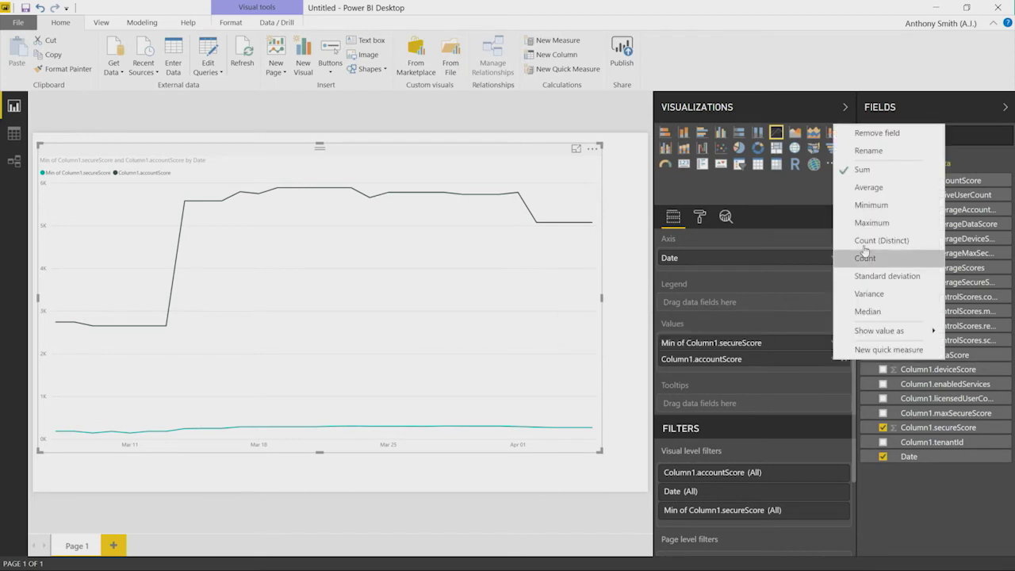
click(869, 207)
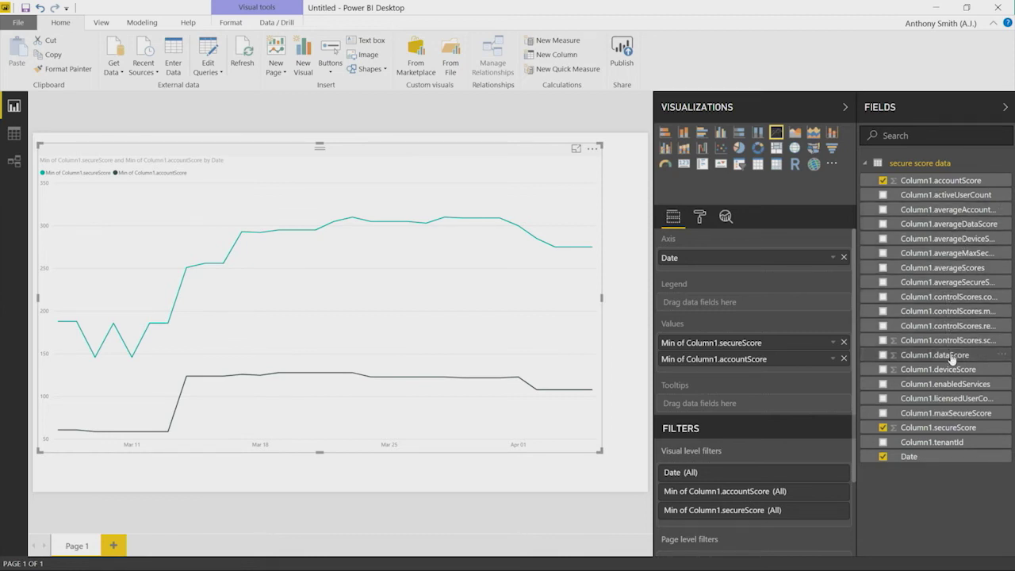
Add Column1.dataScore to Values as Minimum and check the chart's tooltip values
drag(953, 361, 718, 369)
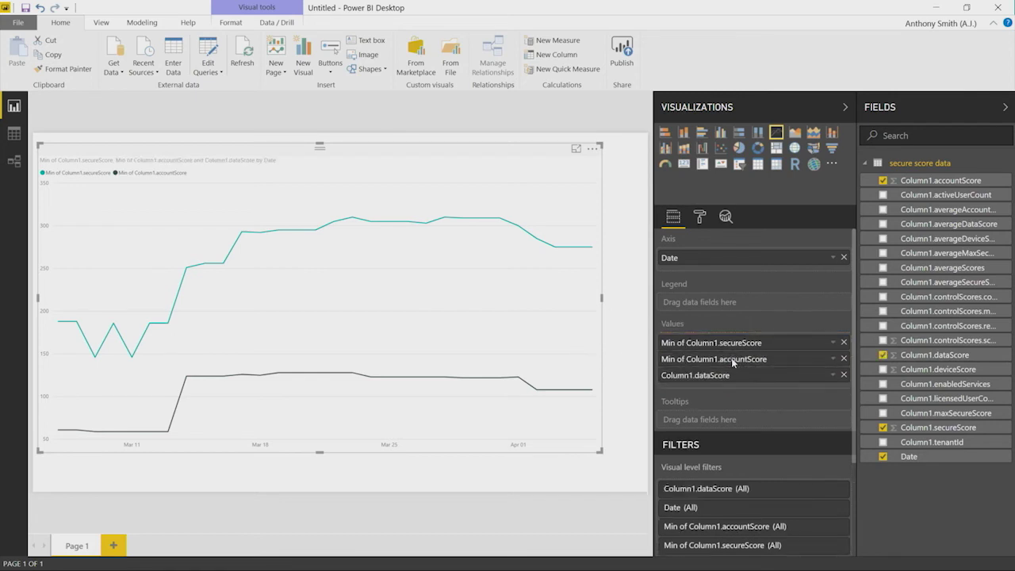
click(834, 376)
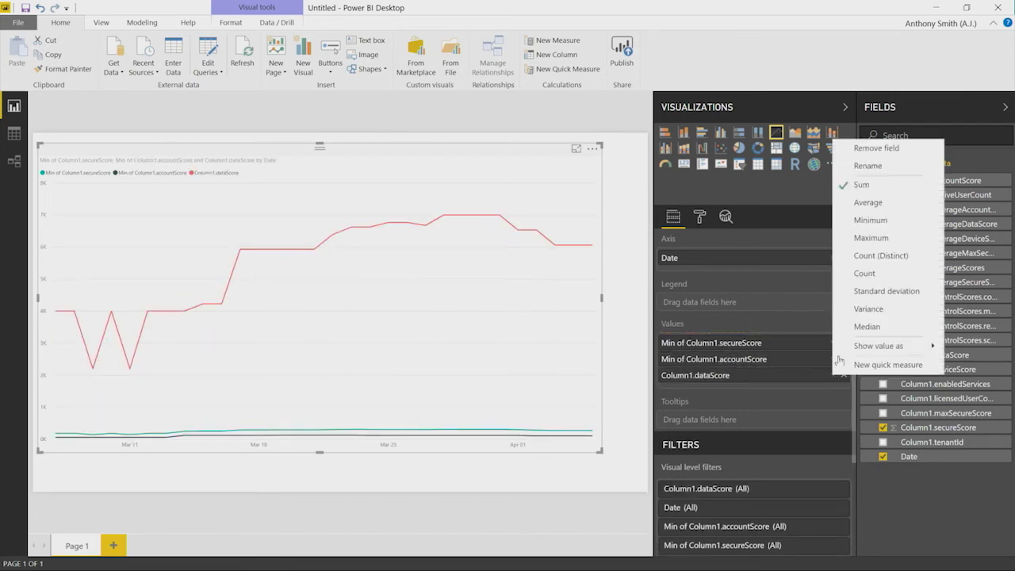
click(878, 230)
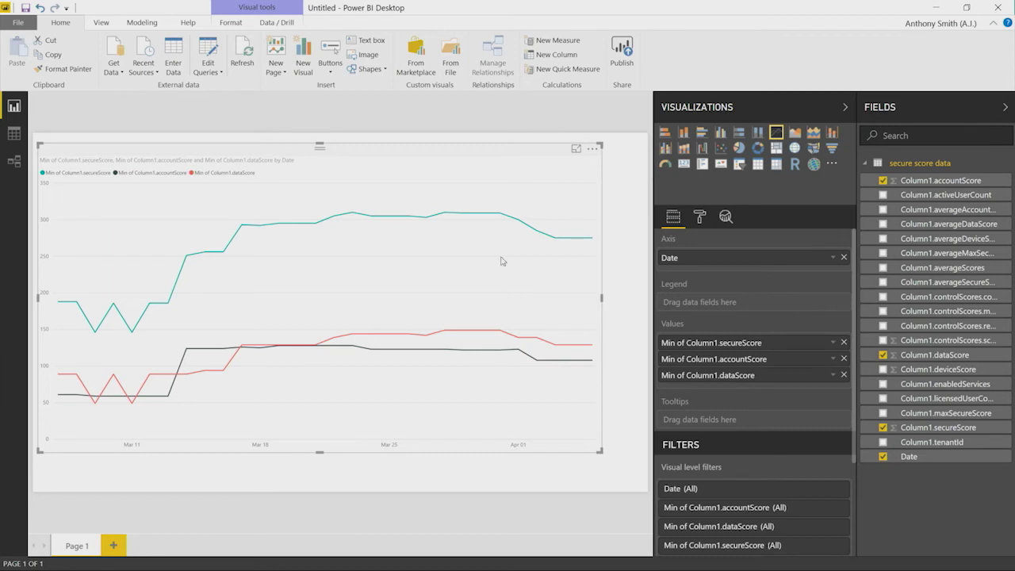
mouse_move(402, 336)
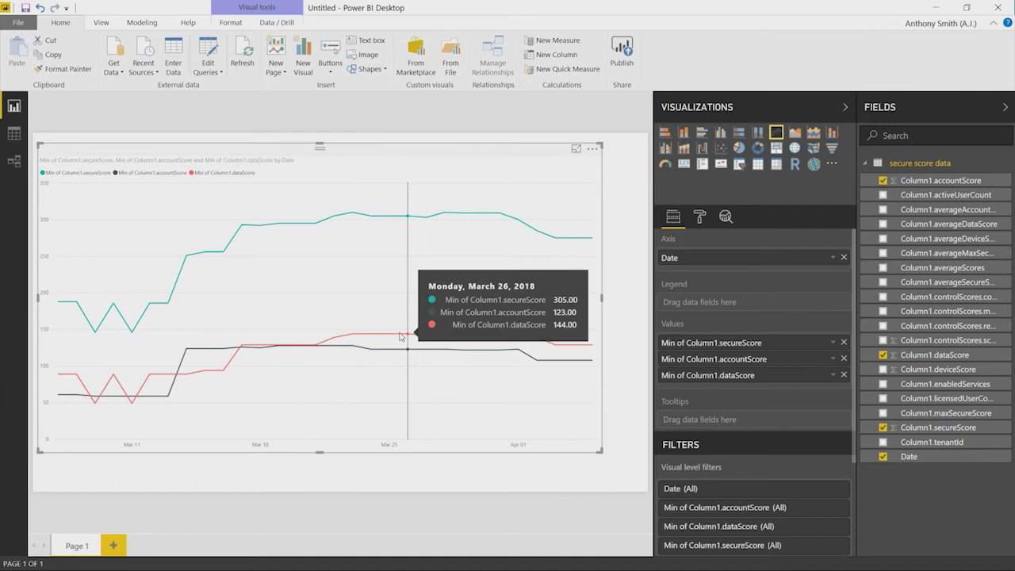
Go to the SS PowerBI report's Page 1 with the stacked control-score column chart
key(alt+Tab)
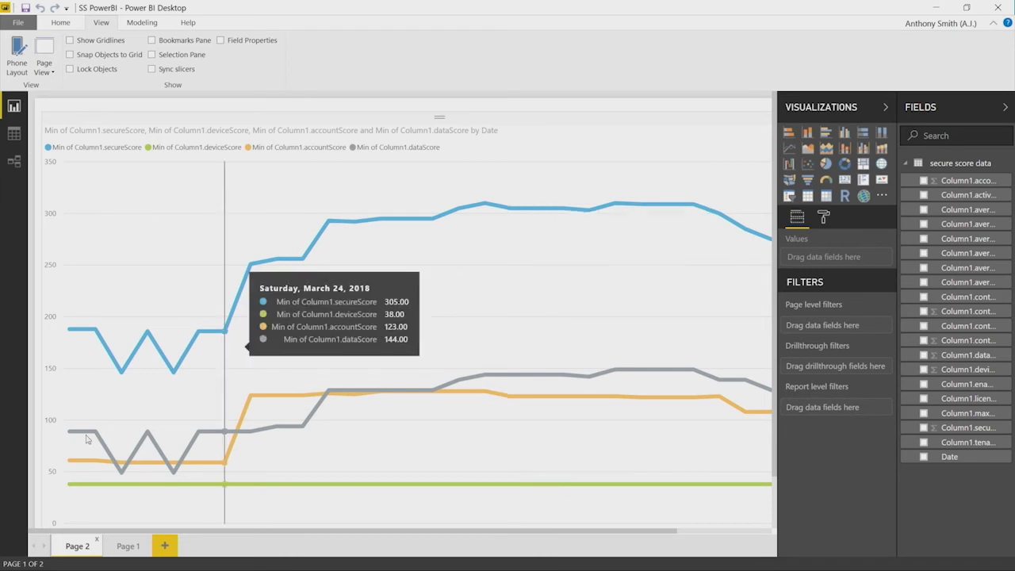
click(117, 555)
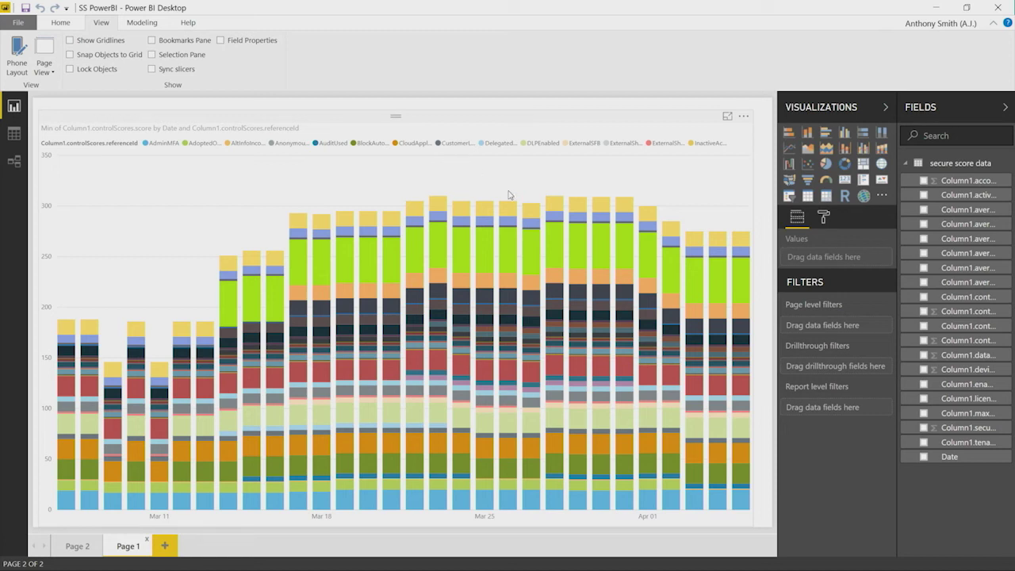
Select the stacked column chart and expand its controlScores.referenceId filter card
click(639, 162)
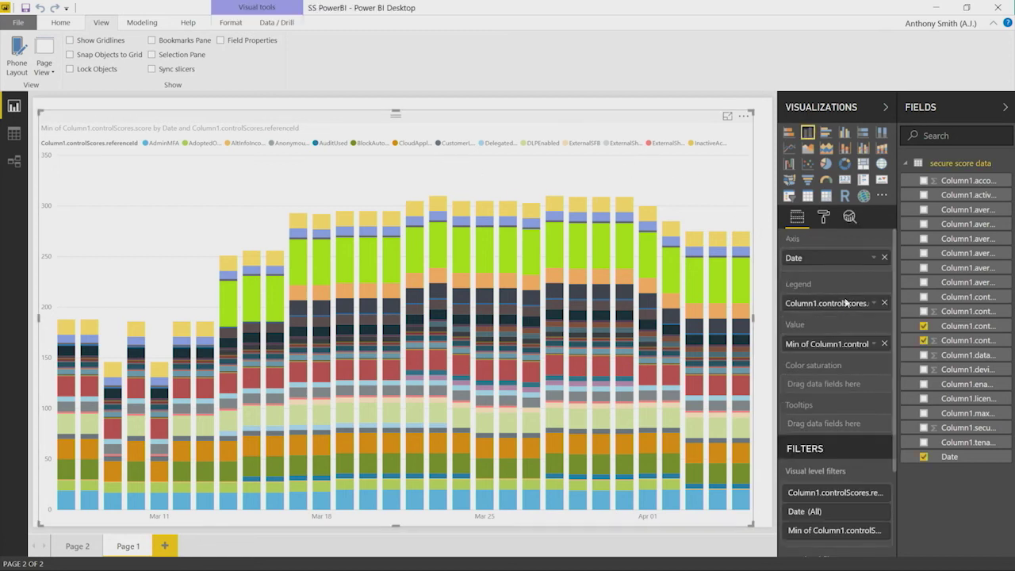
scroll(888, 335, down, 3)
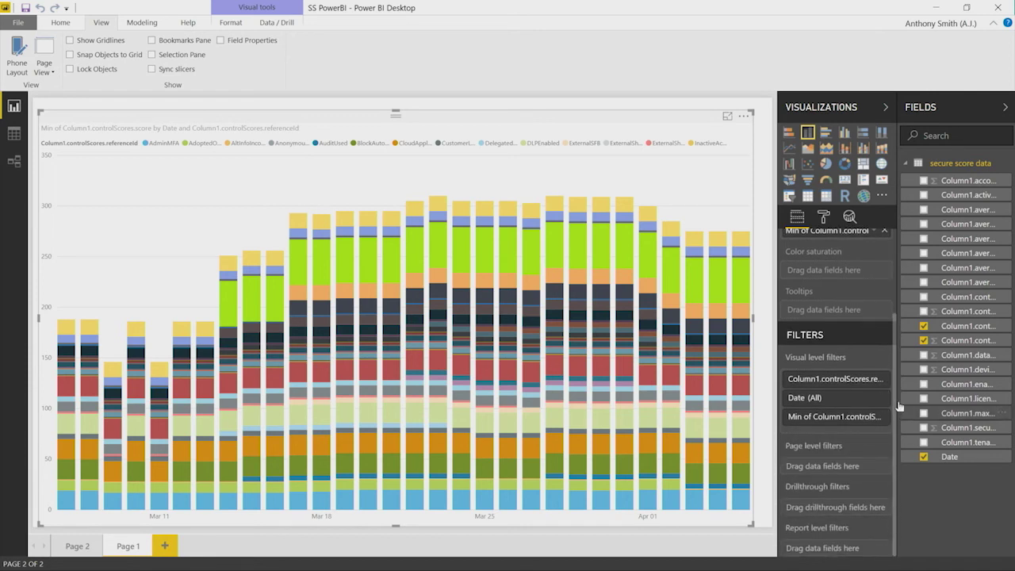
click(877, 382)
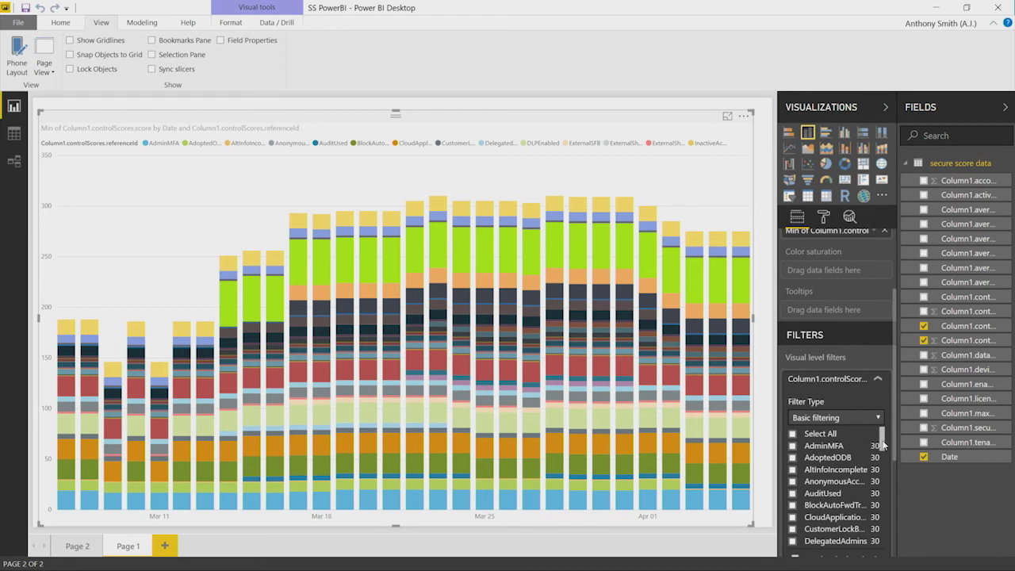
Tick AdminMFA, BlockAutoFwdTransportRule, DelegatedAdmins and CustomerLockBoxEnabled in the referenceId filter, leaving AdoptedODB unticked
scroll(881, 446, down, 3)
scroll(880, 446, up, 3)
click(792, 457)
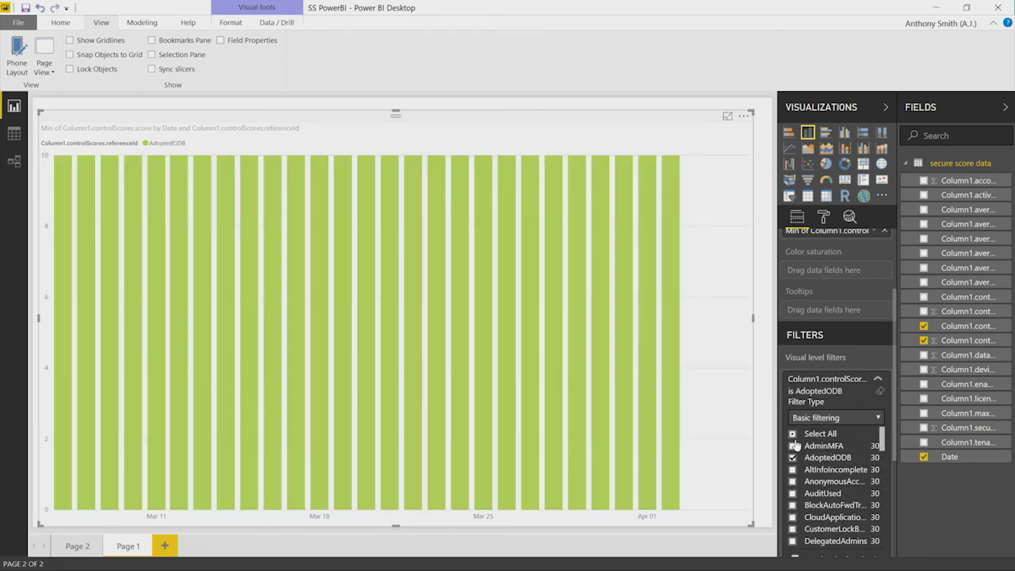
click(793, 457)
click(792, 446)
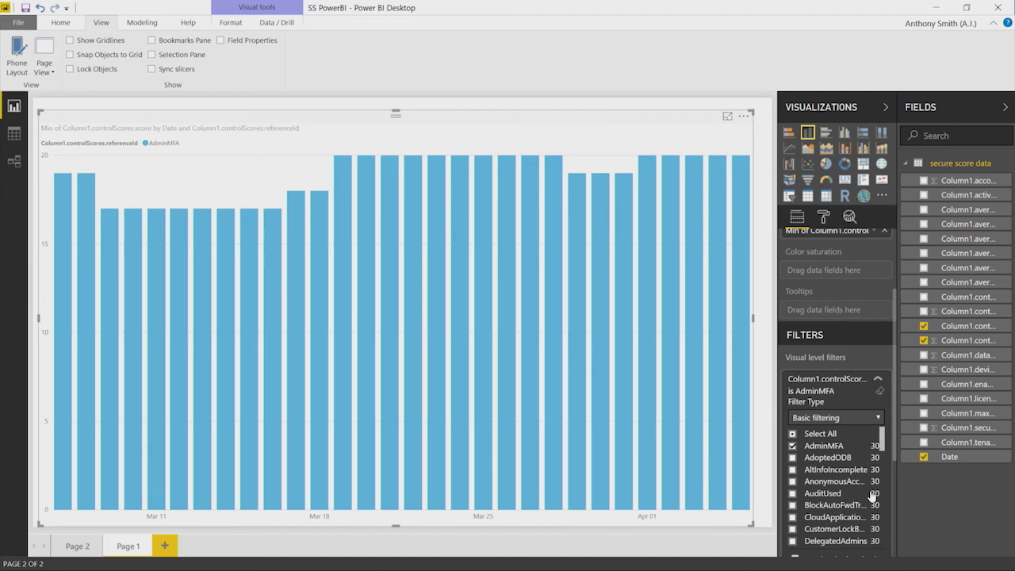
click(793, 507)
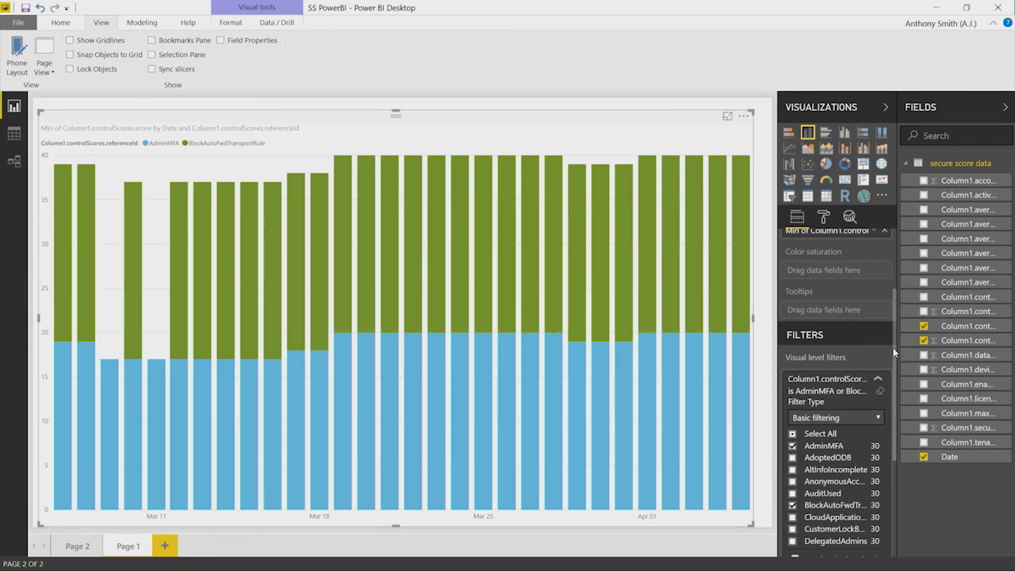
scroll(891, 406, down, 3)
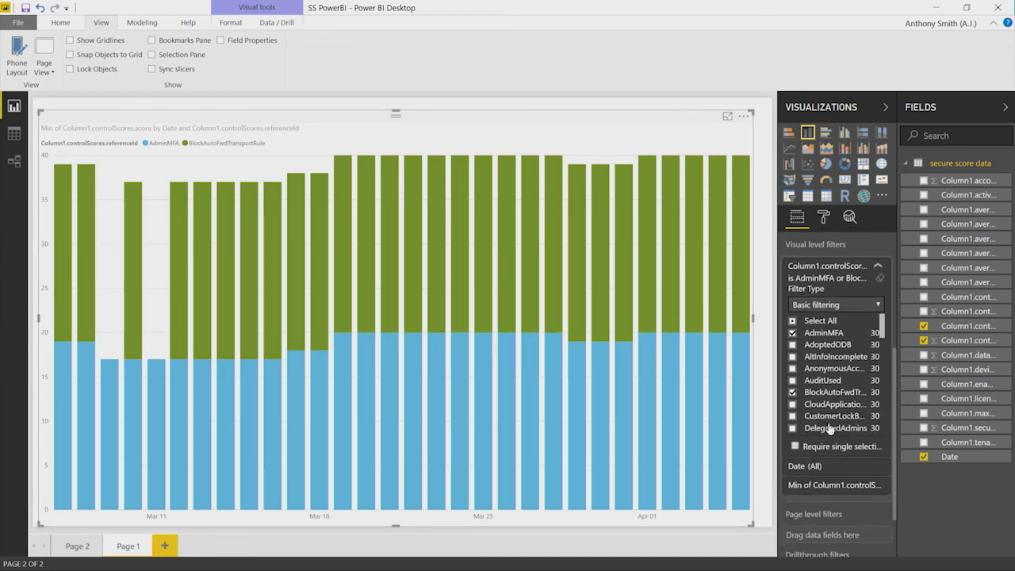
click(792, 428)
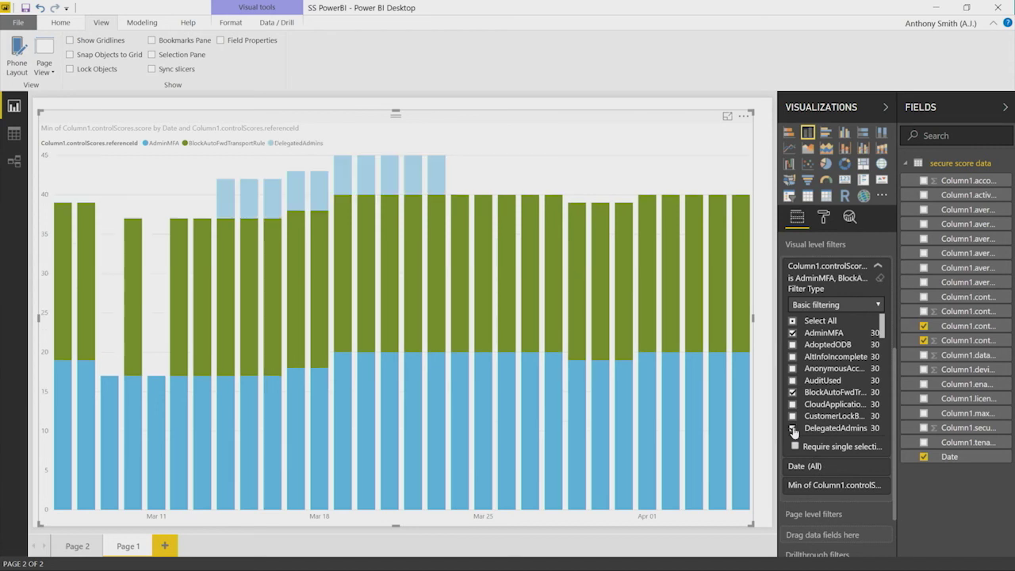
click(792, 416)
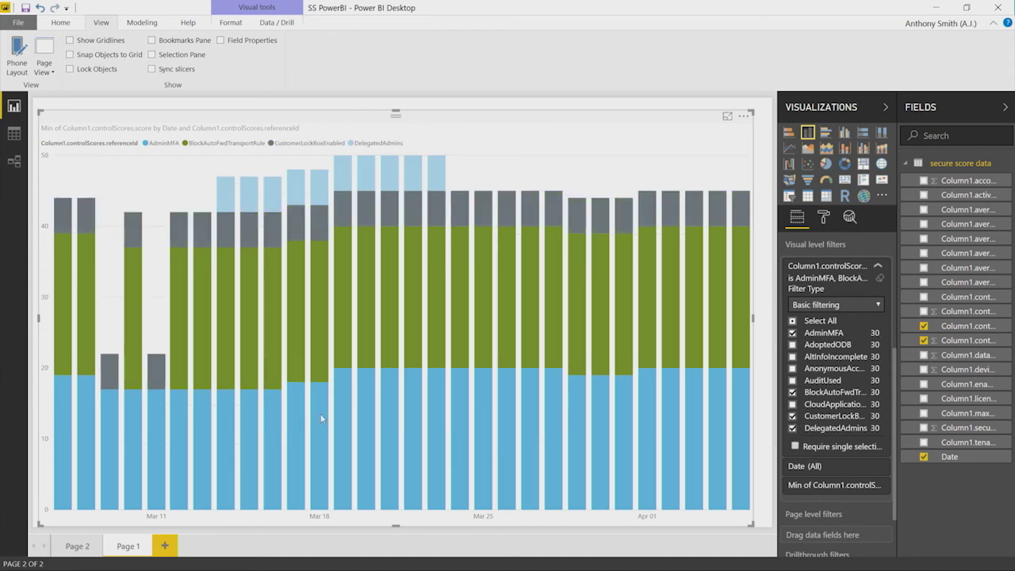